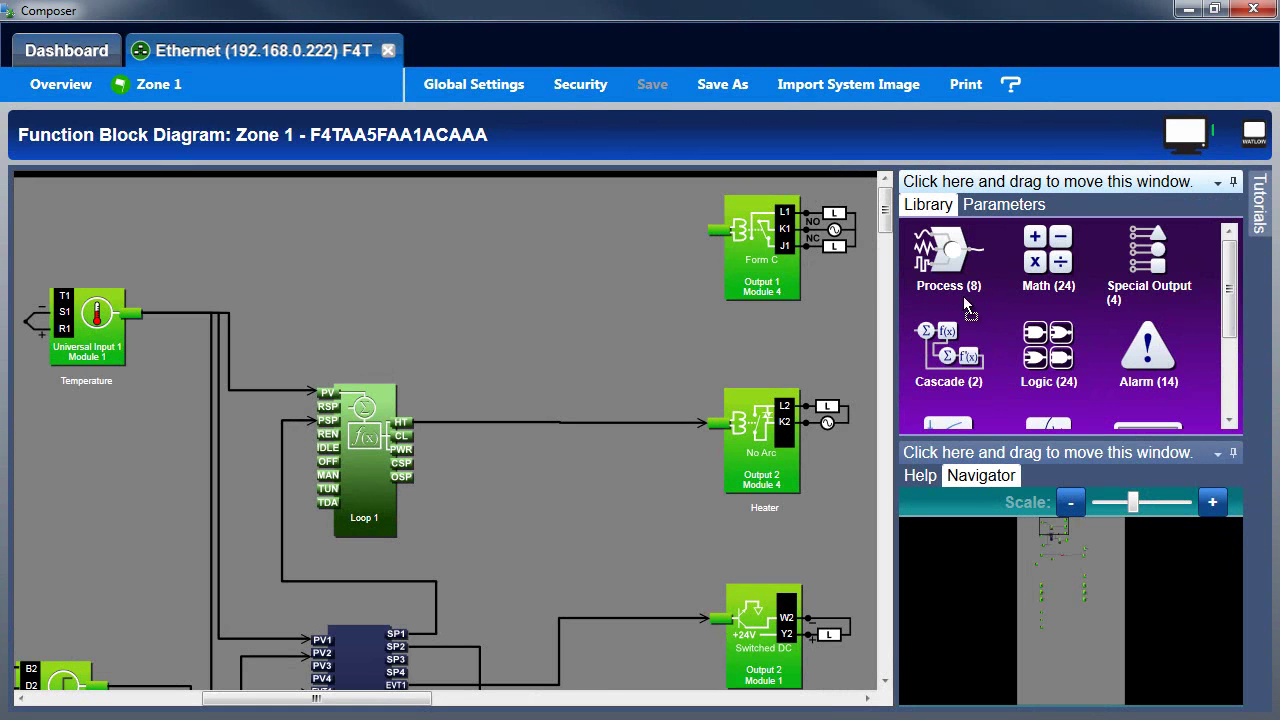
# Place a new Alarm block from the Library above Loop 1 on the Zone 1 diagram.
pyautogui.moveTo(966, 305); pyautogui.dragTo(448, 222)
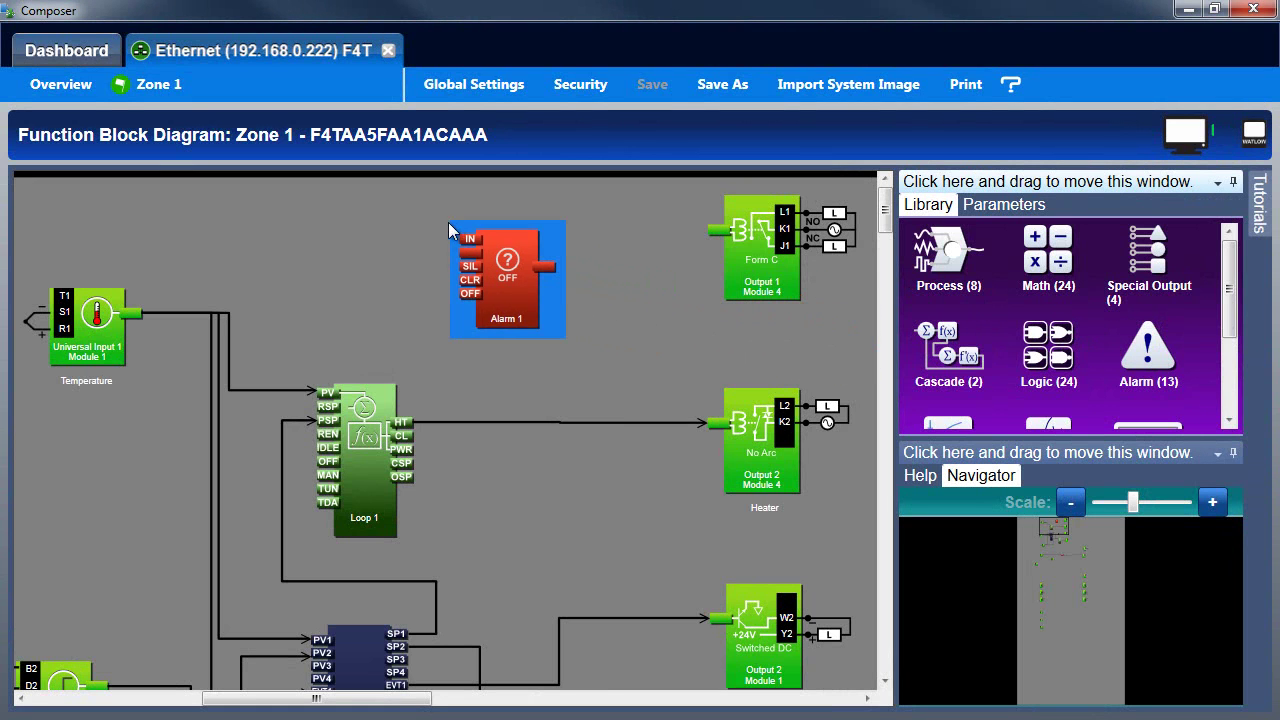
pyautogui.click(606, 348)
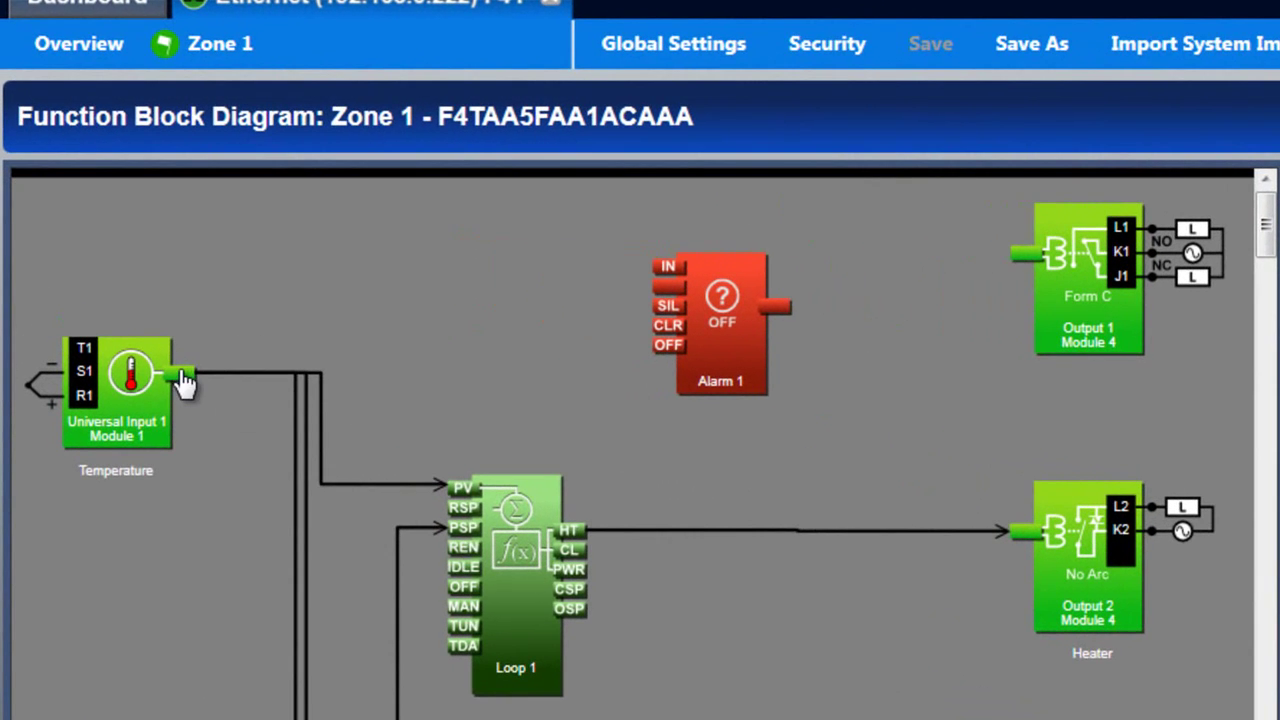
# Wire Universal Input 1 into Alarm 1's IN, and Alarm 1's output into Output 1.
pyautogui.moveTo(185, 380); pyautogui.dragTo(664, 267)
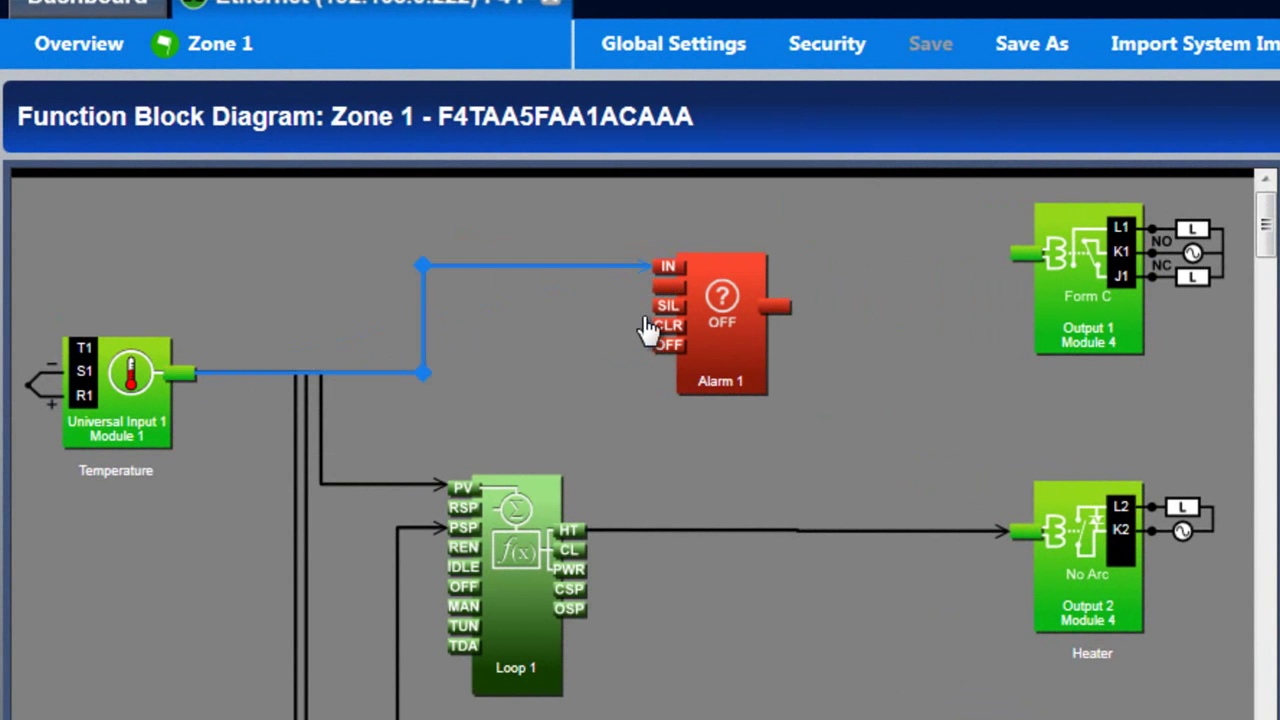
pyautogui.click(623, 425)
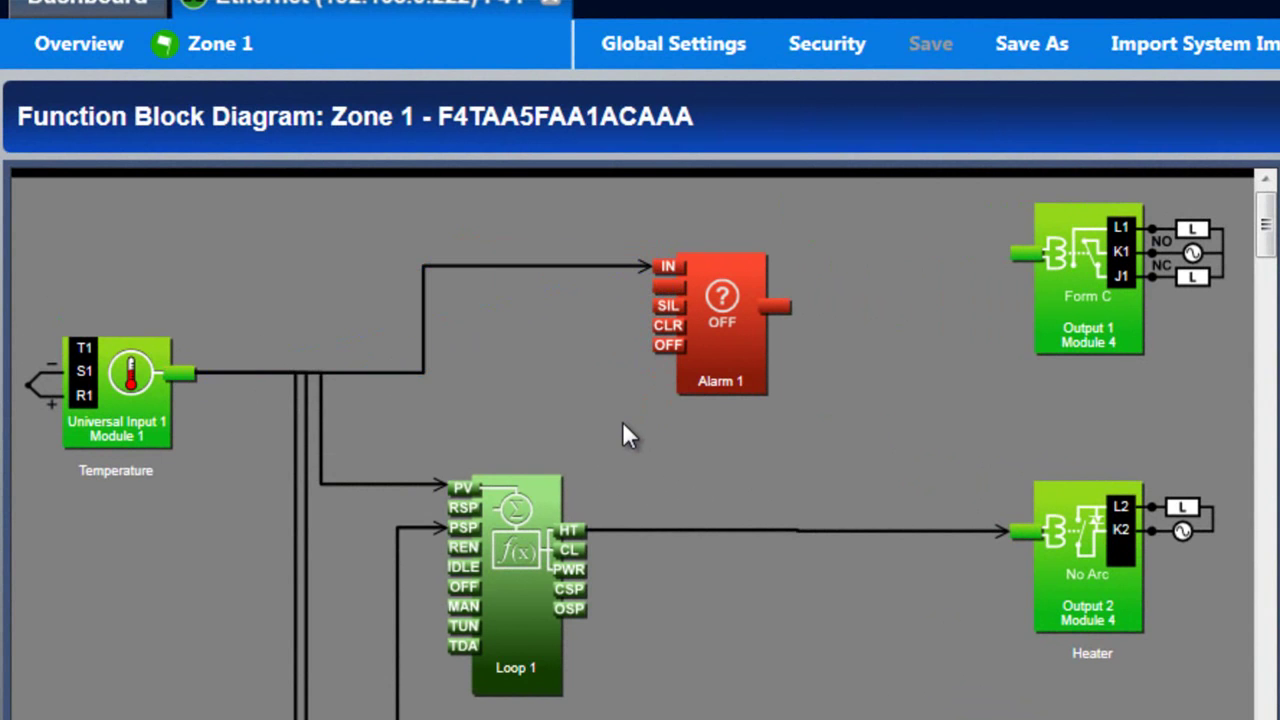
pyautogui.moveTo(833, 310); pyautogui.dragTo(1012, 256)
pyautogui.click(1008, 393)
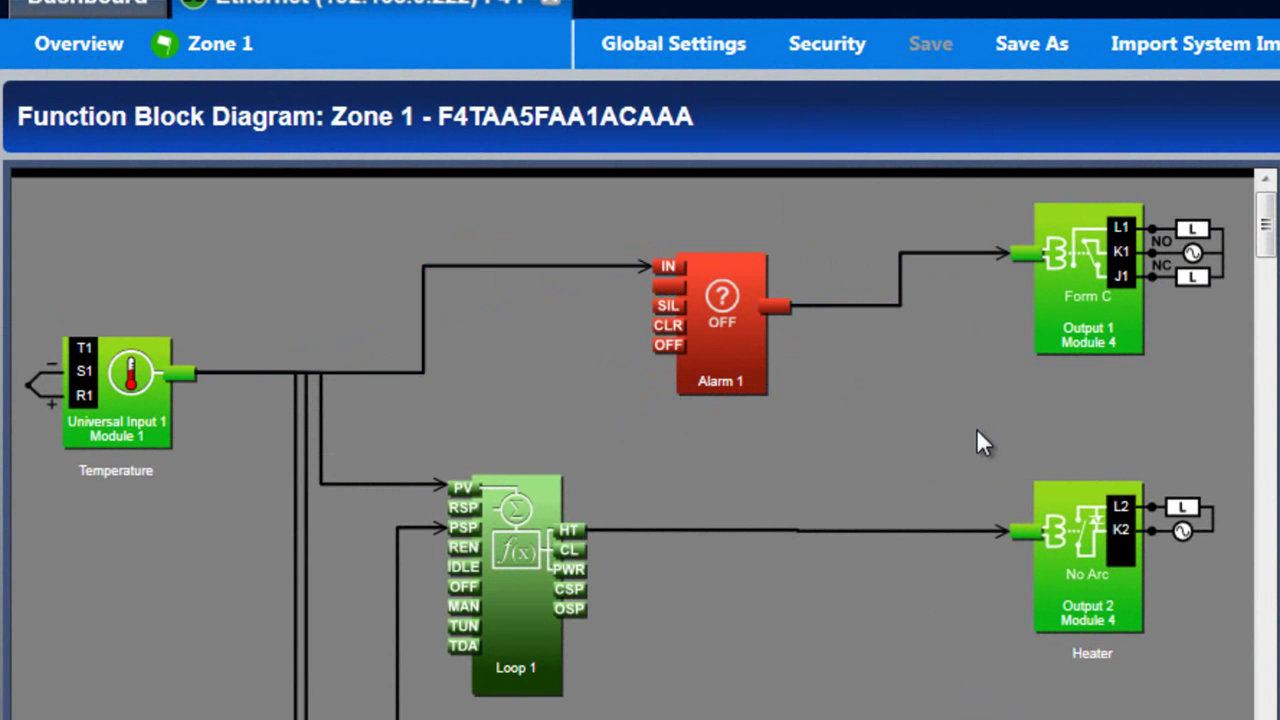
# Set Alarm 1's Type to Process Alarm and its Sides to High.
pyautogui.click(712, 378)
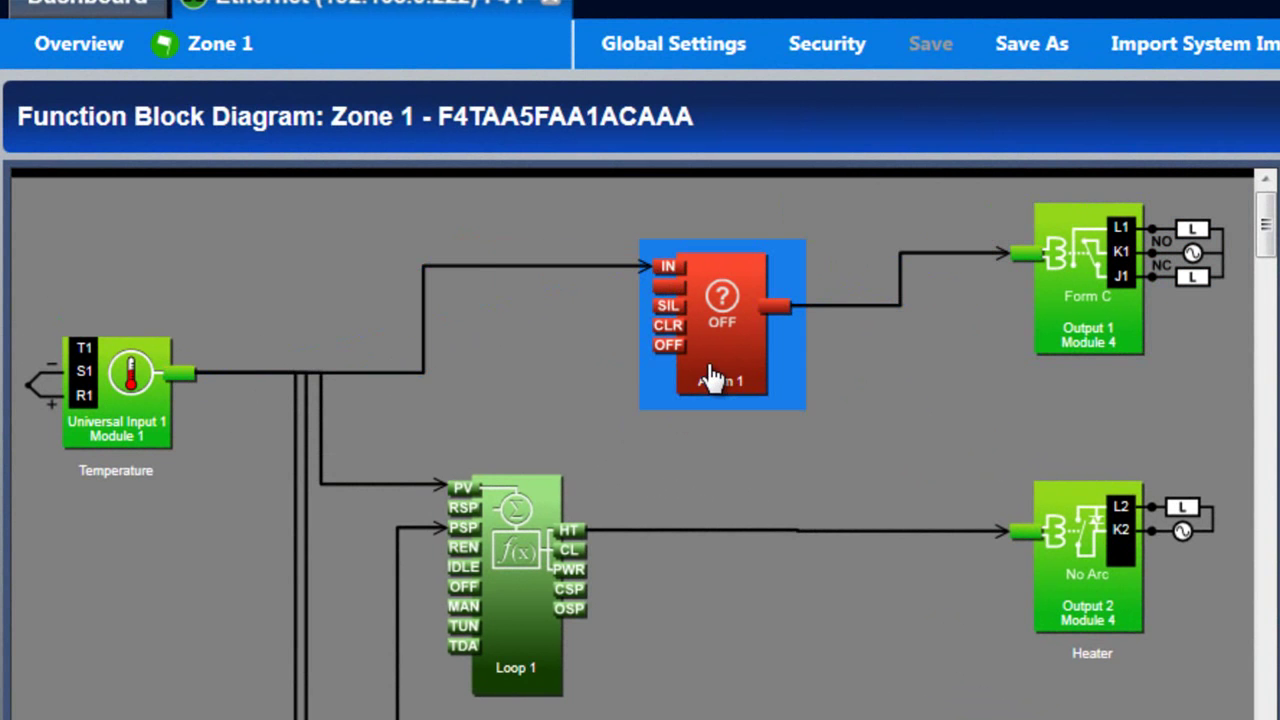
pyautogui.click(884, 220)
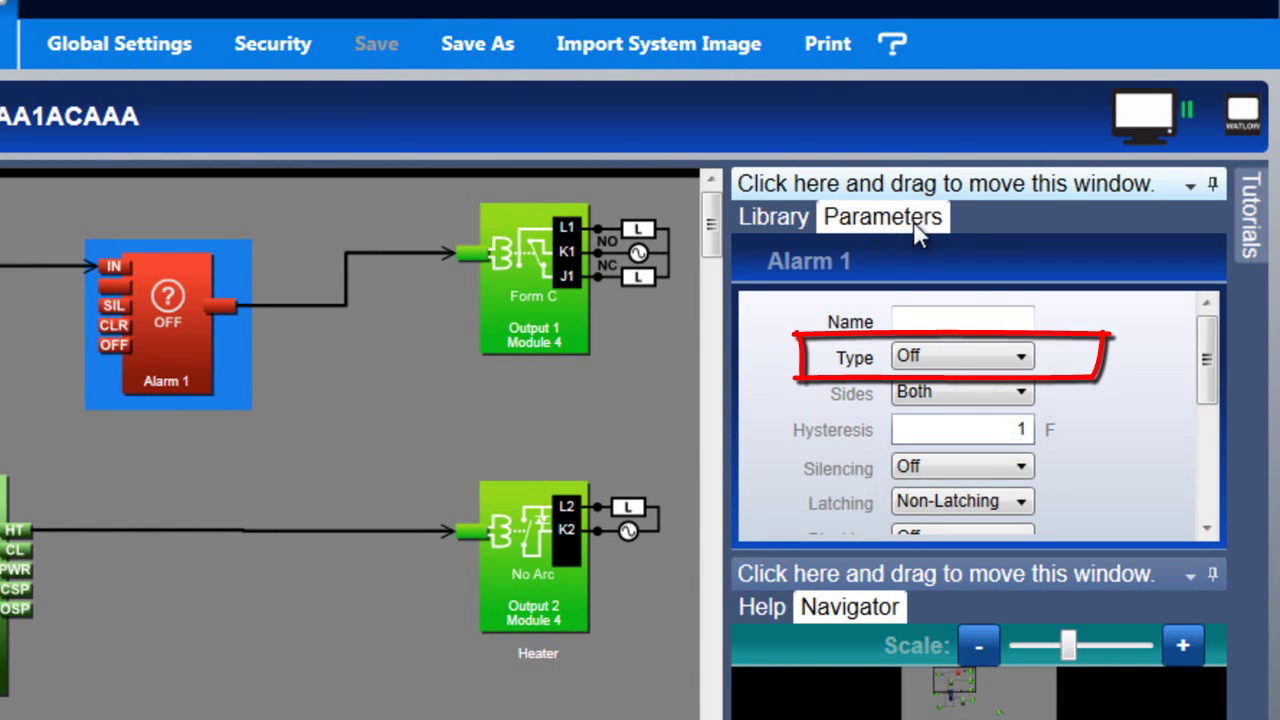
pyautogui.click(1021, 359)
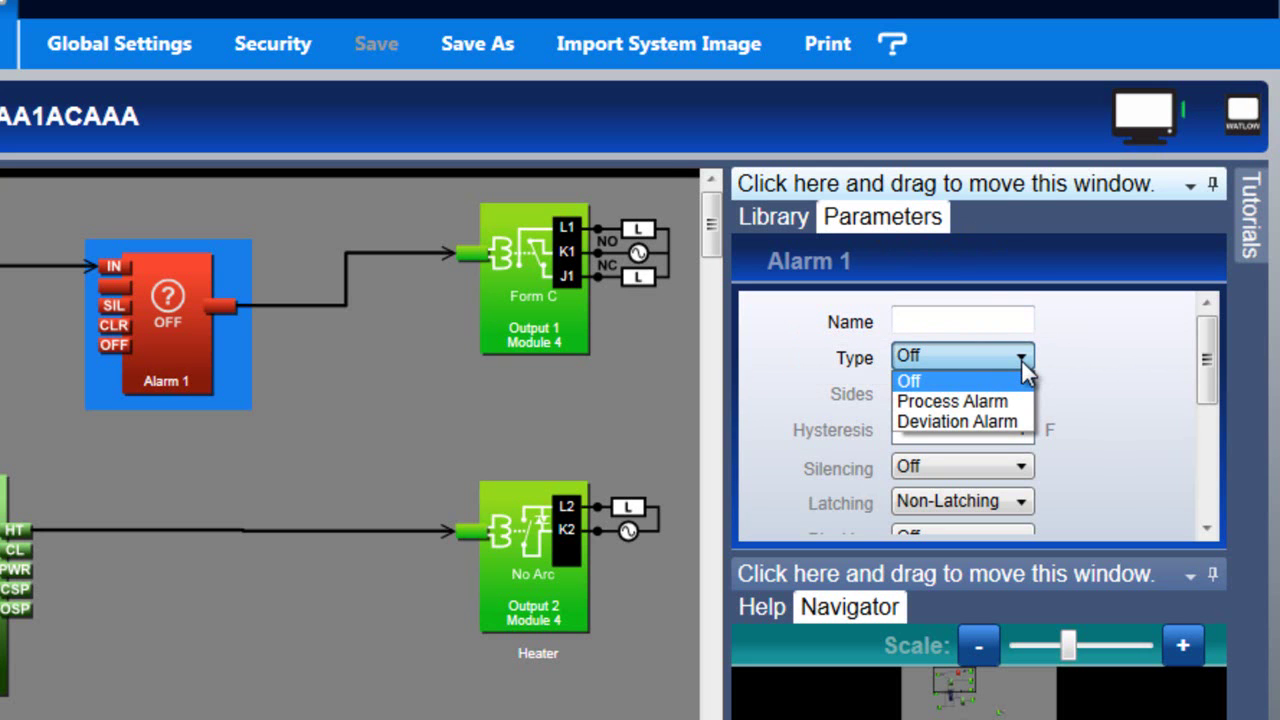
pyautogui.click(1008, 402)
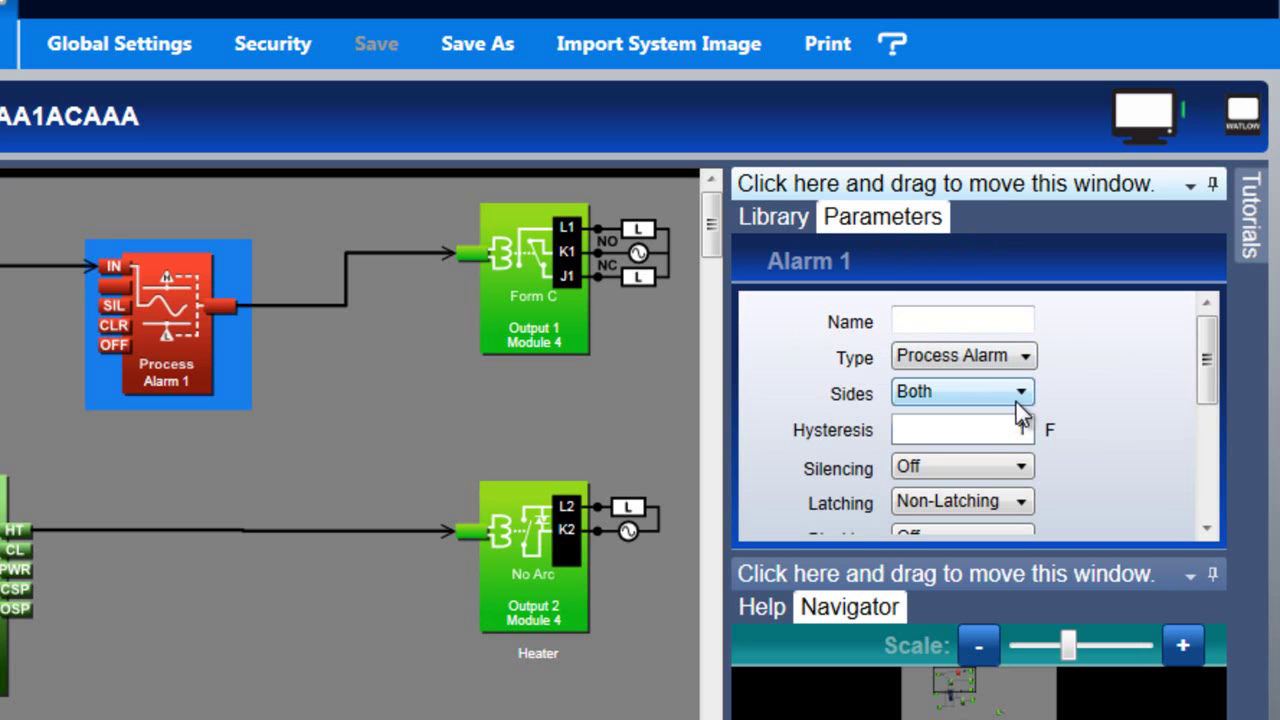
pyautogui.click(1018, 398)
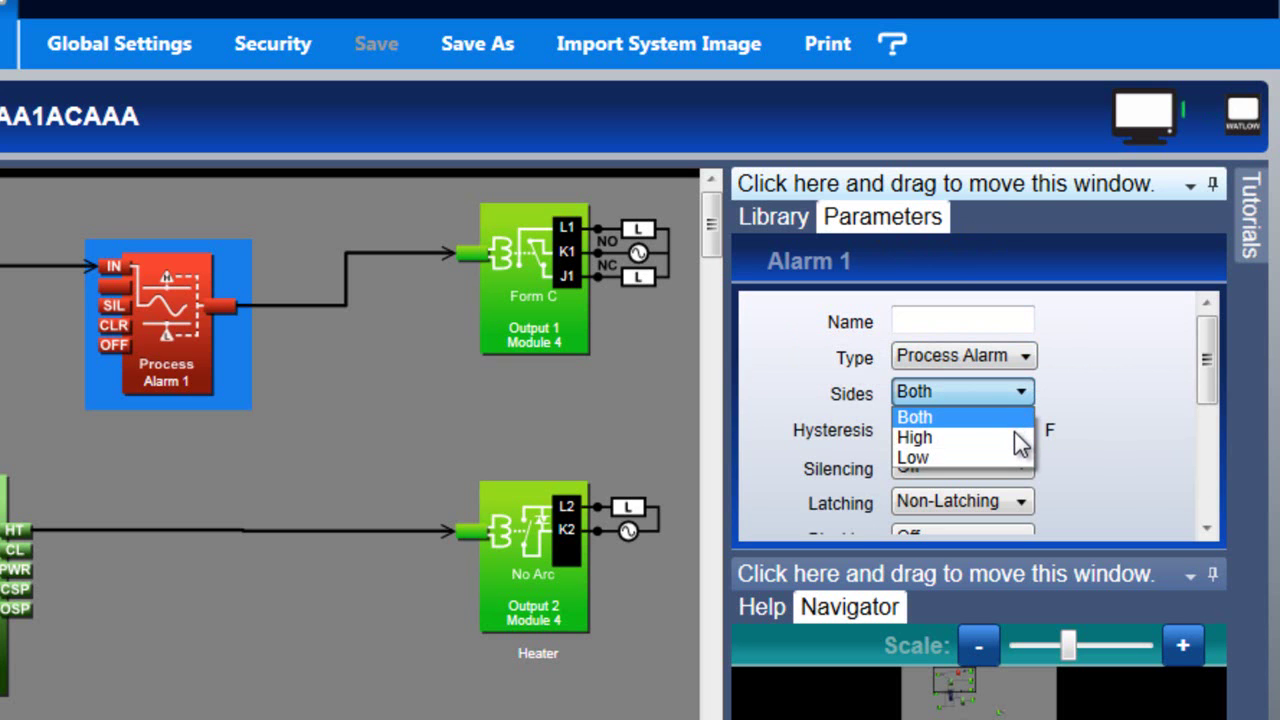
pyautogui.click(1016, 438)
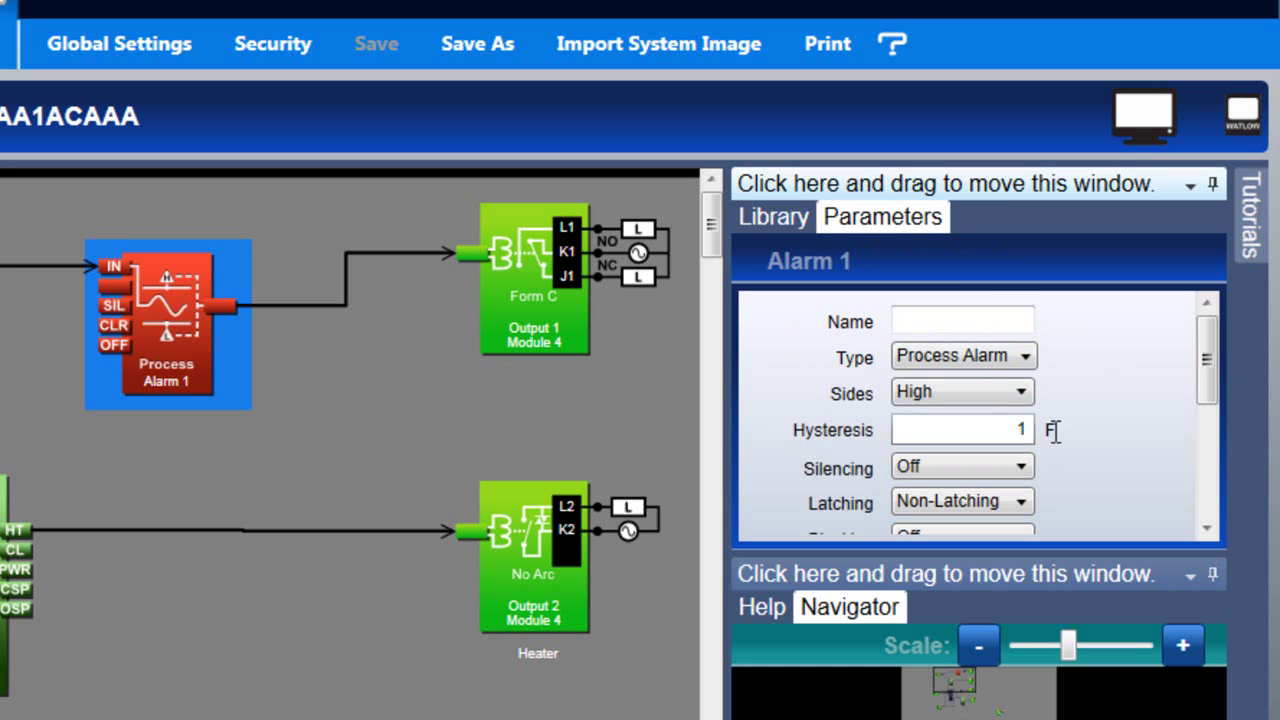
# Change Alarm 1's High Set Point to 75 F.
pyautogui.moveTo(1203, 390); pyautogui.dragTo(1237, 523)
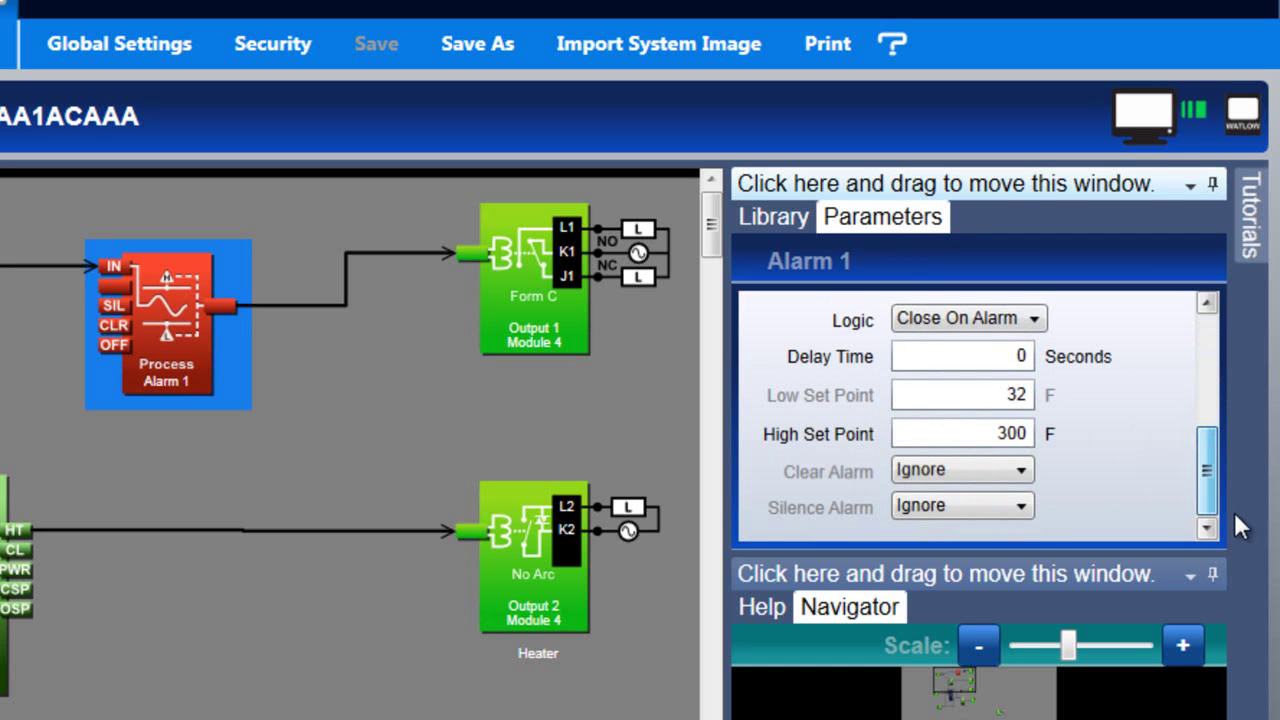
pyautogui.doubleClick(1046, 433)
pyautogui.write('75')
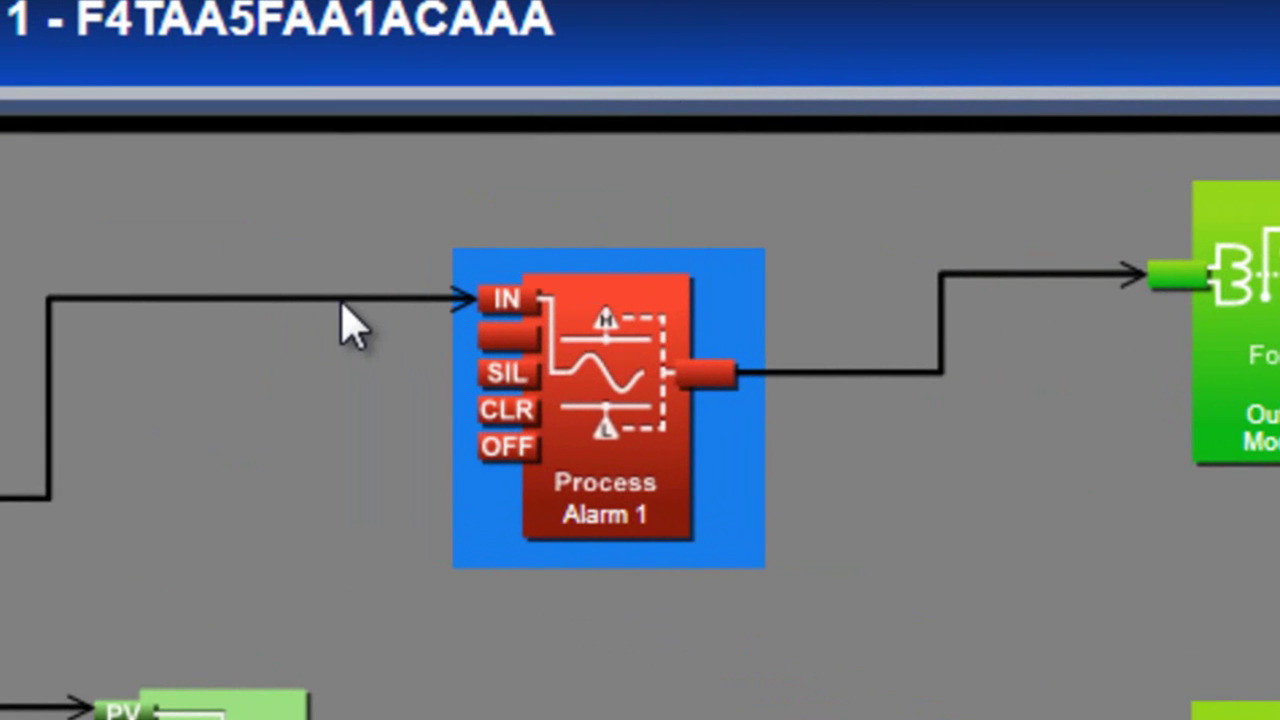
# Show live data on both Alarm 1's input wire and its output wire.
pyautogui.rightClick(187, 283)
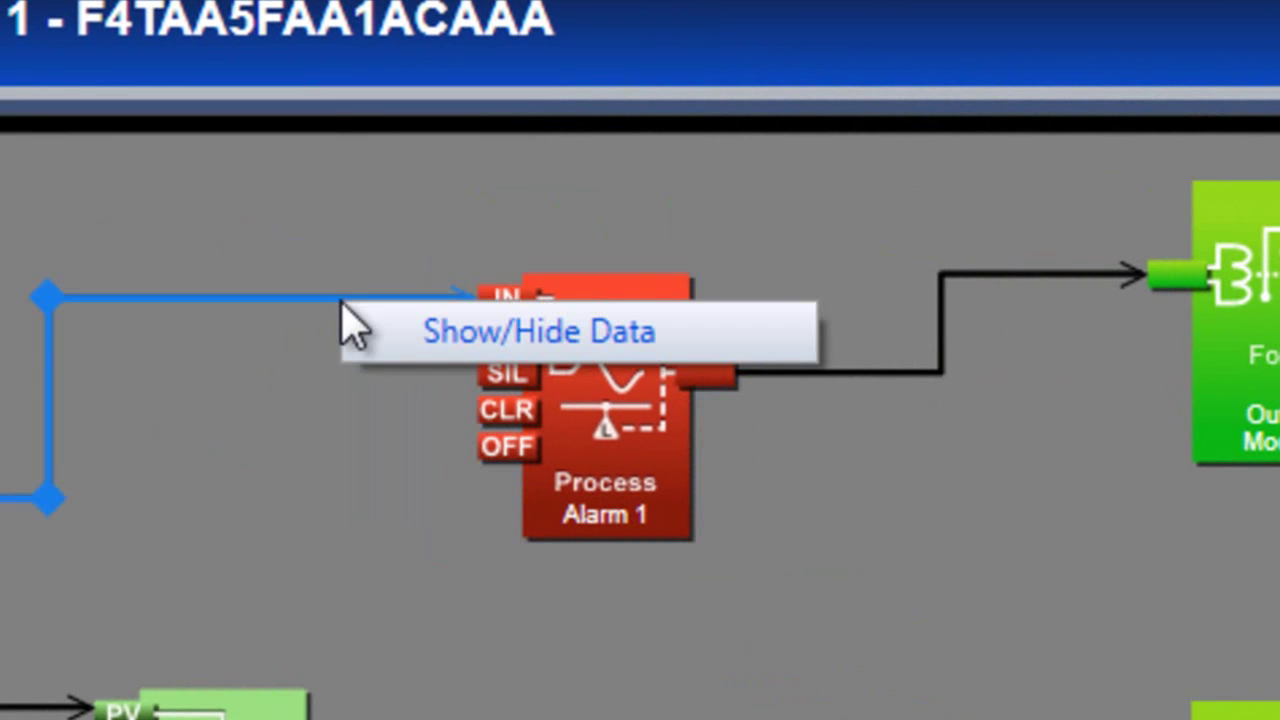
pyautogui.click(418, 335)
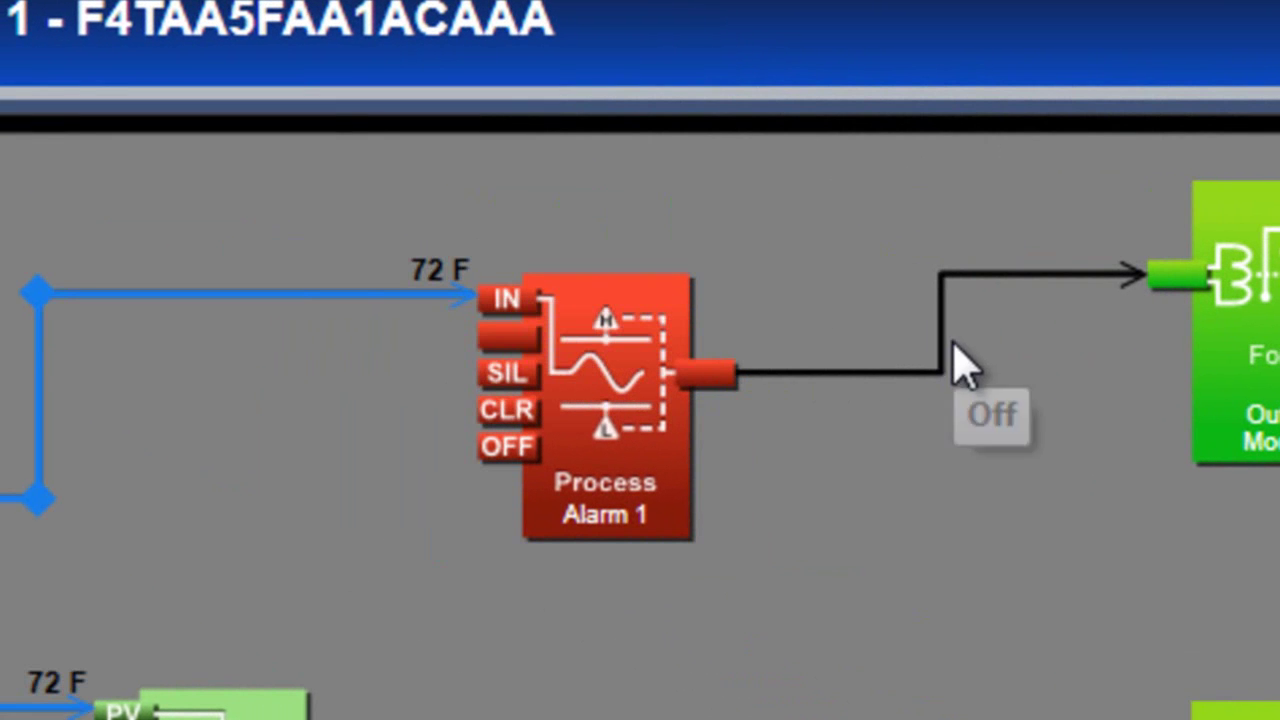
pyautogui.rightClick(948, 345)
pyautogui.click(1045, 380)
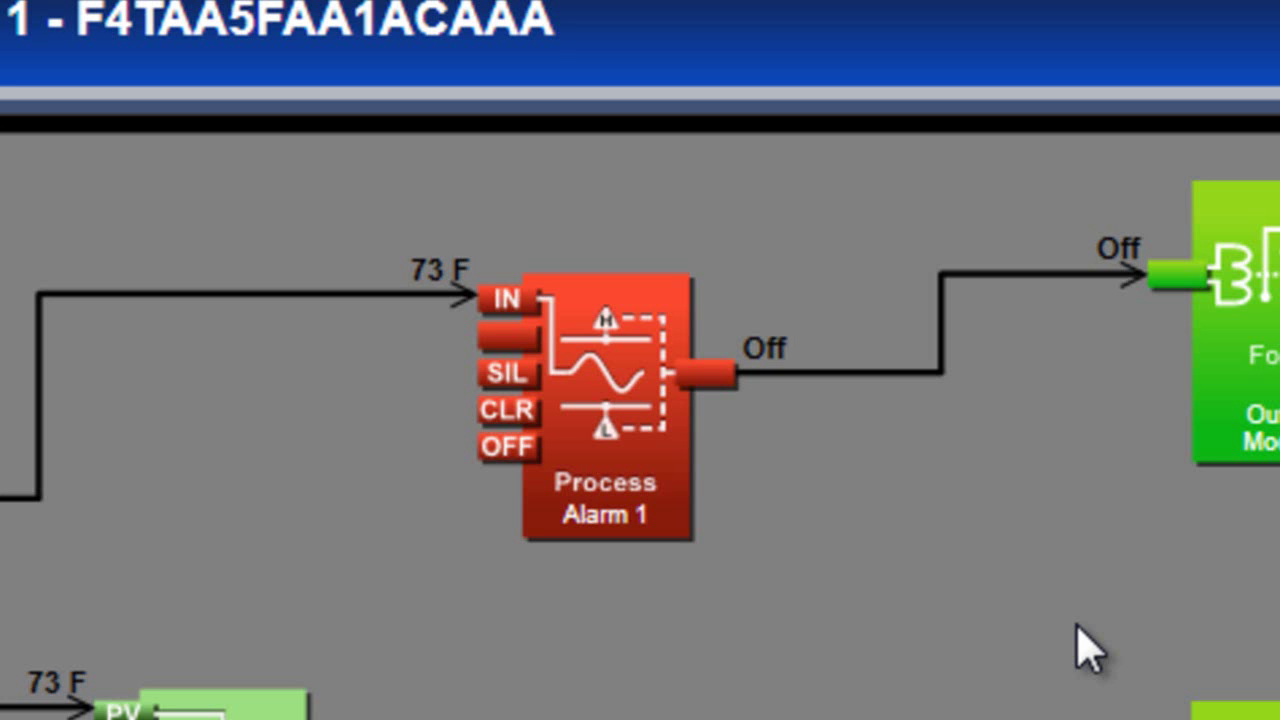
# Set Alarm 1's Latching to Latching, then choose Clear under Clear Alarm.
pyautogui.click(652, 500)
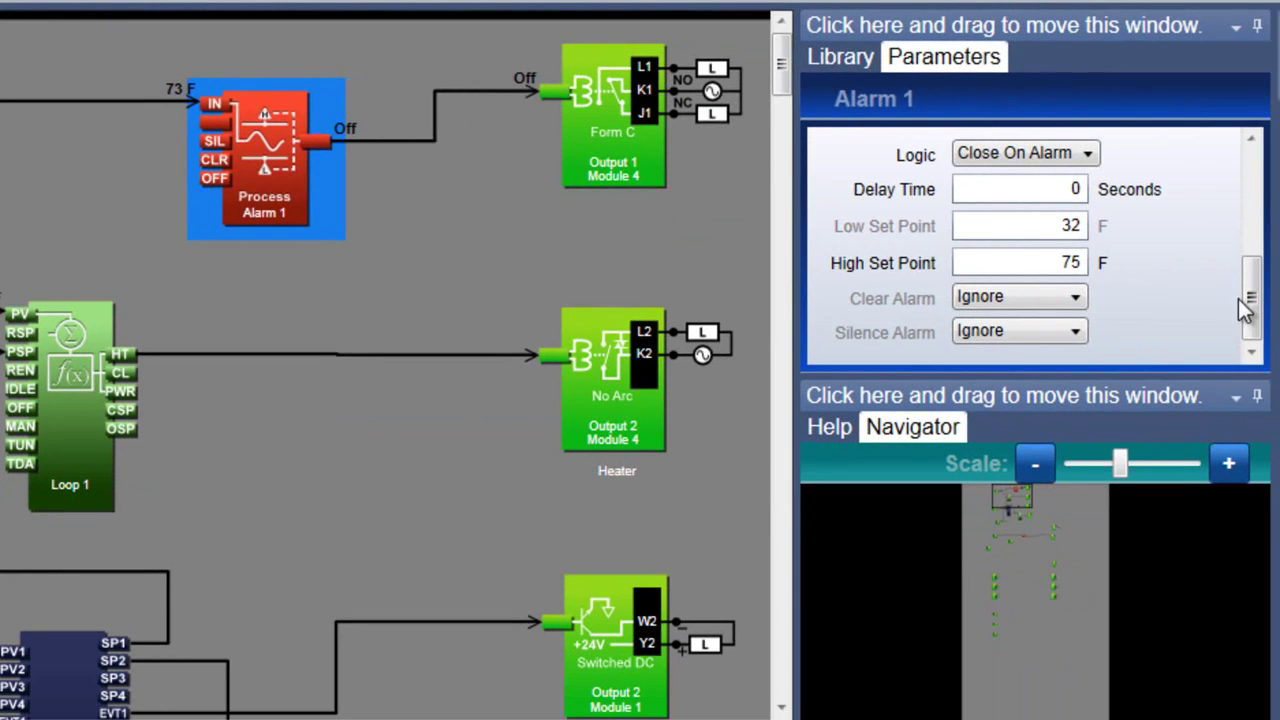
pyautogui.scroll(2, 1258, 295)
pyautogui.moveTo(1258, 295); pyautogui.dragTo(1260, 257)
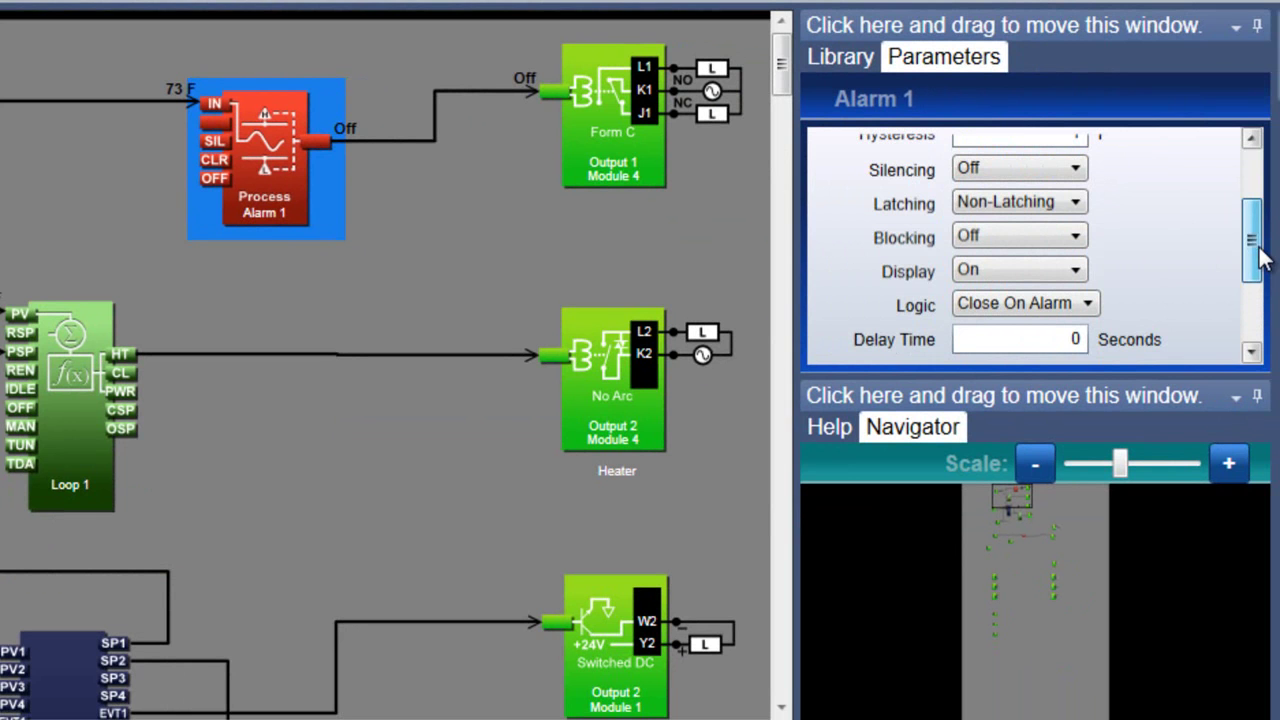
pyautogui.click(1078, 208)
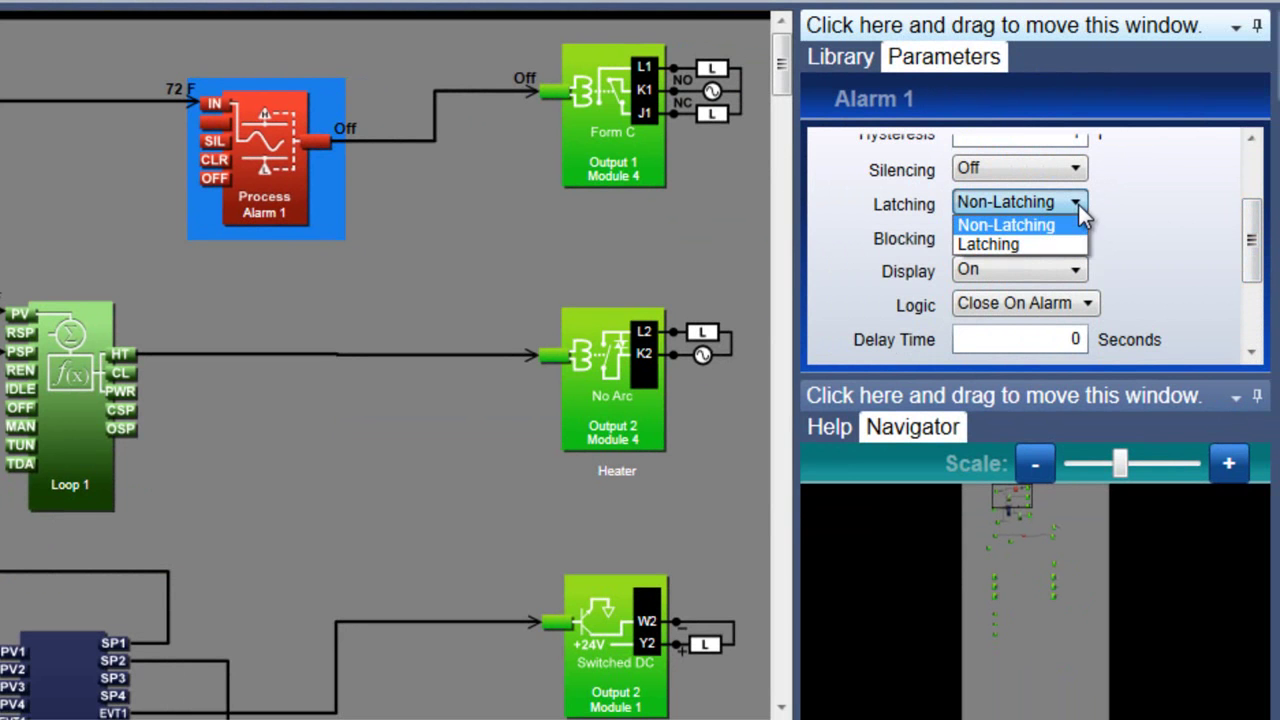
pyautogui.click(1074, 243)
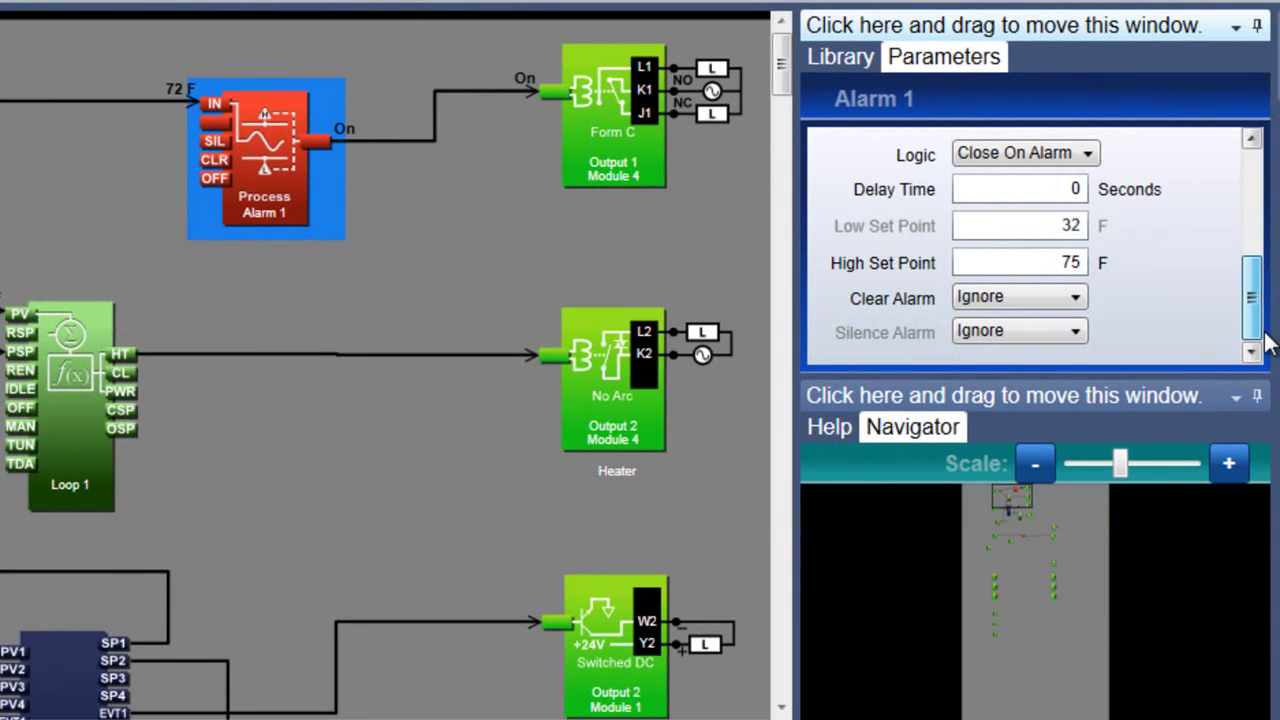
pyautogui.click(1076, 298)
pyautogui.click(1057, 341)
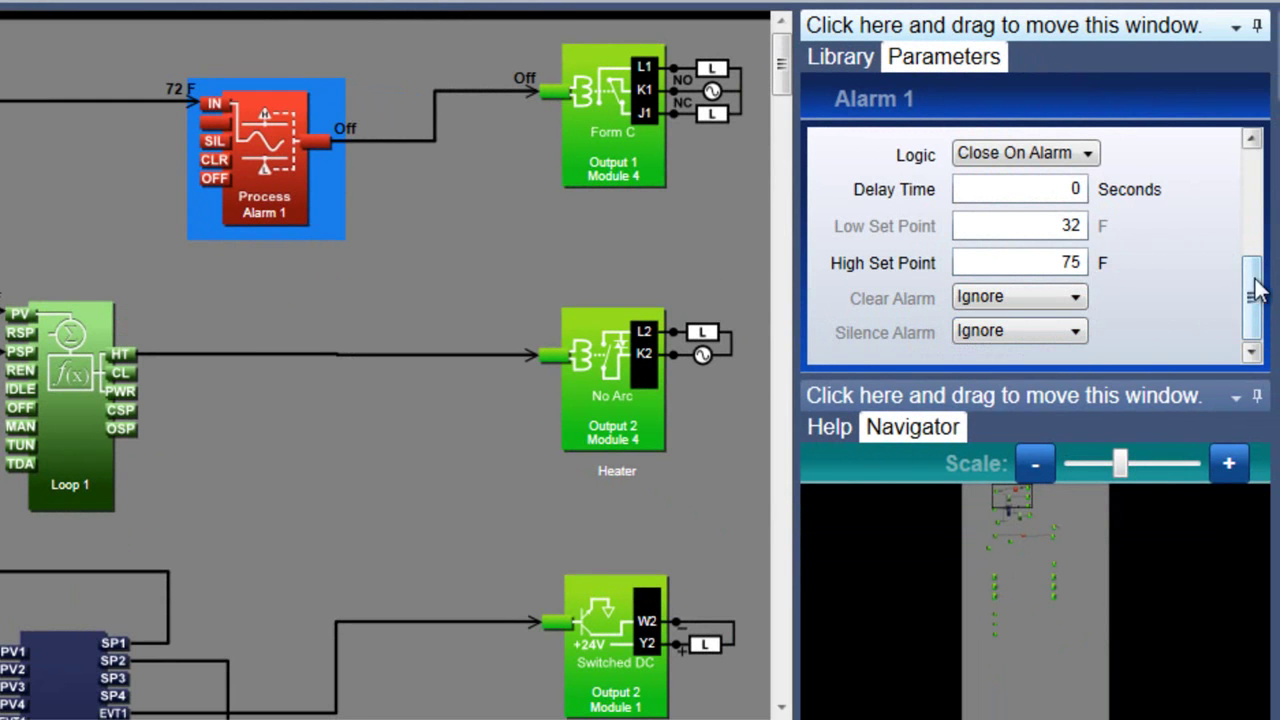
# Turn alarm silencing On for Alarm 1.
pyautogui.moveTo(1251, 286); pyautogui.dragTo(1251, 214)
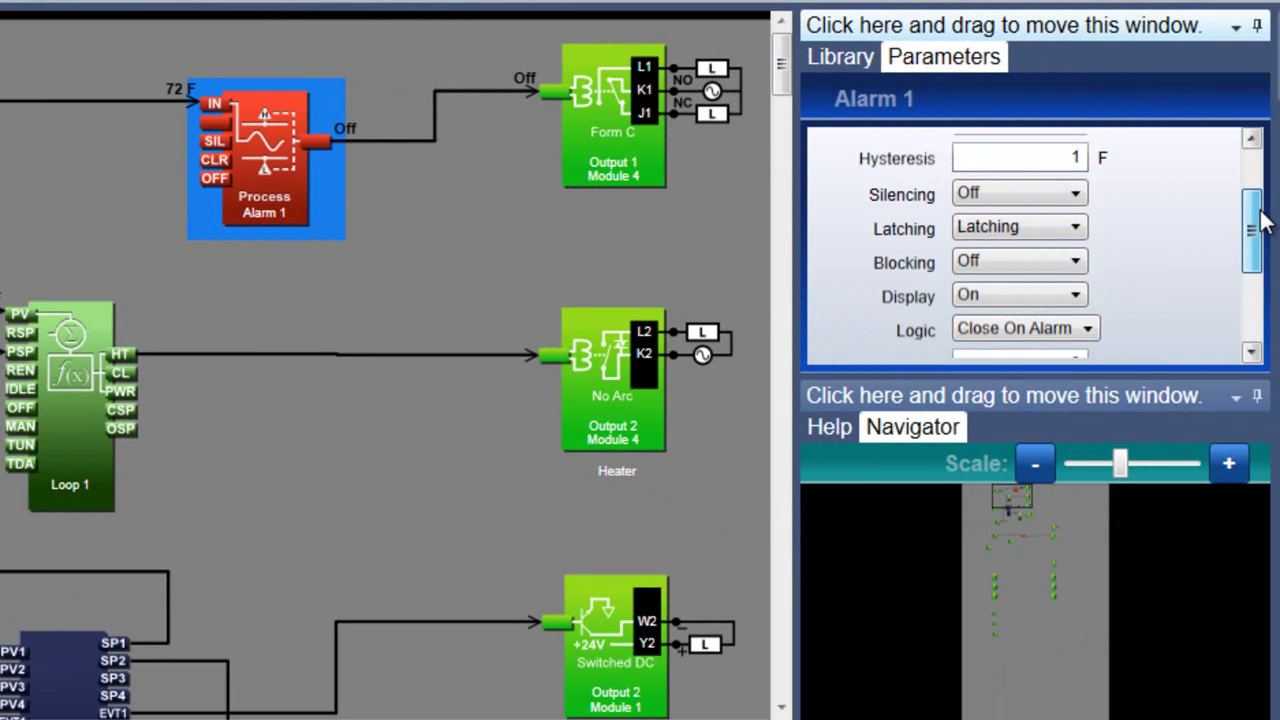
pyautogui.click(1078, 199)
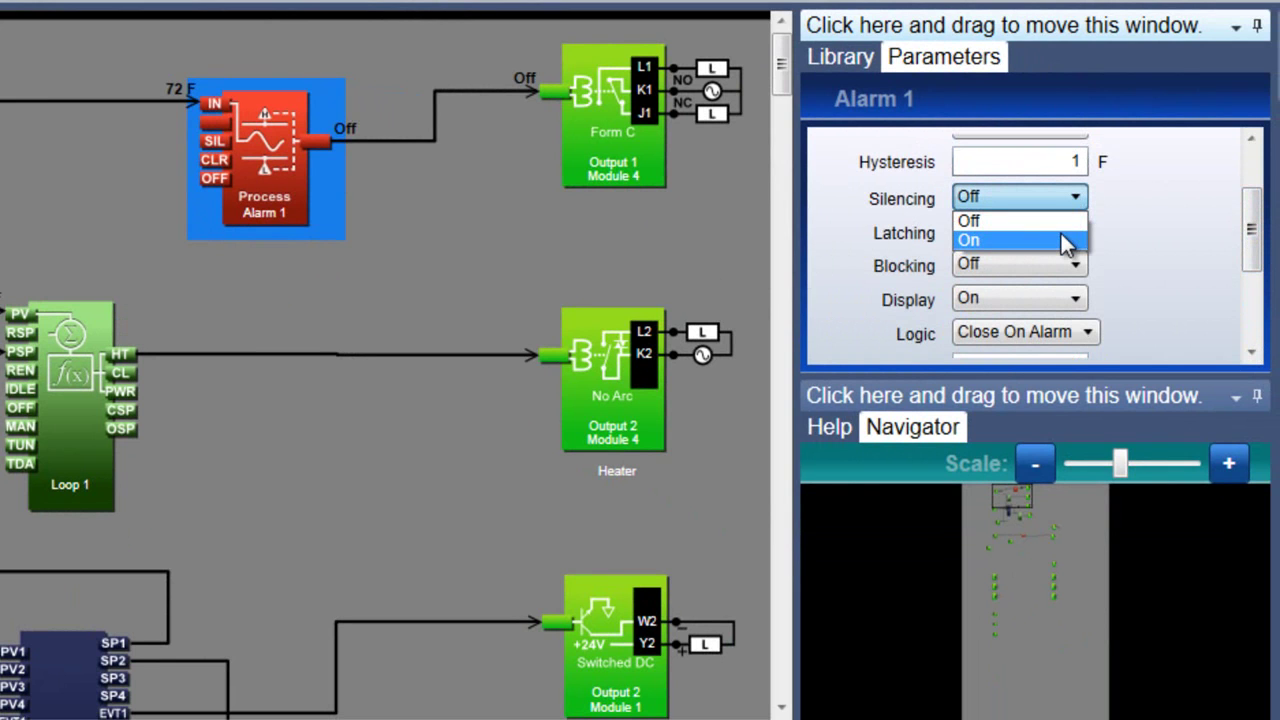
pyautogui.click(1061, 233)
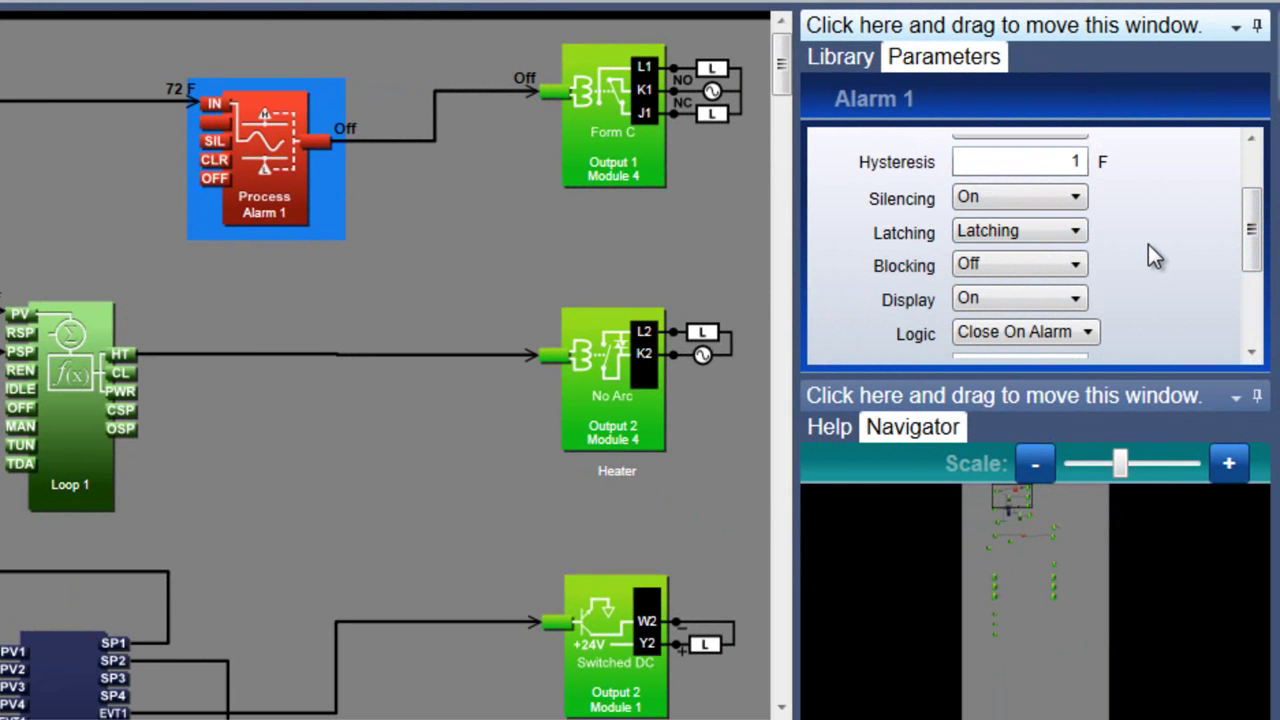
# Silence the active alarm, then clear the latched process alarm via Clear Alarm.
pyautogui.moveTo(1252, 230); pyautogui.dragTo(1258, 305)
pyautogui.click(1075, 331)
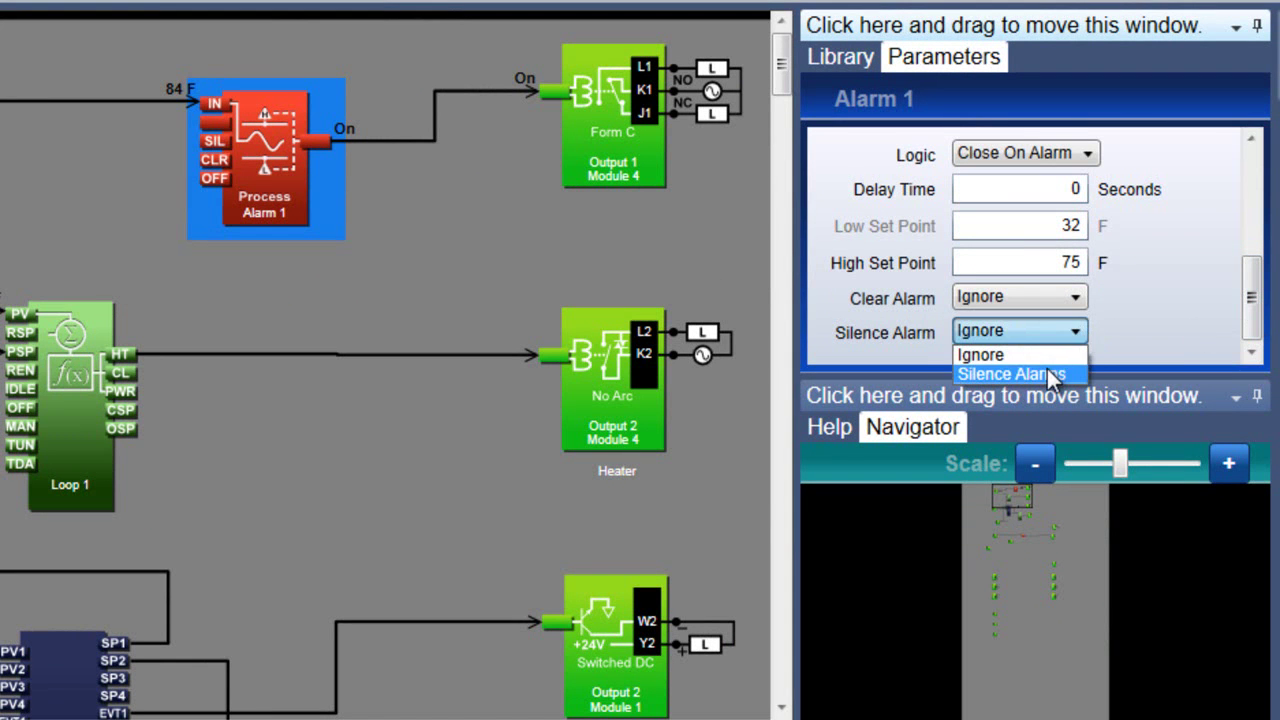
pyautogui.click(1047, 368)
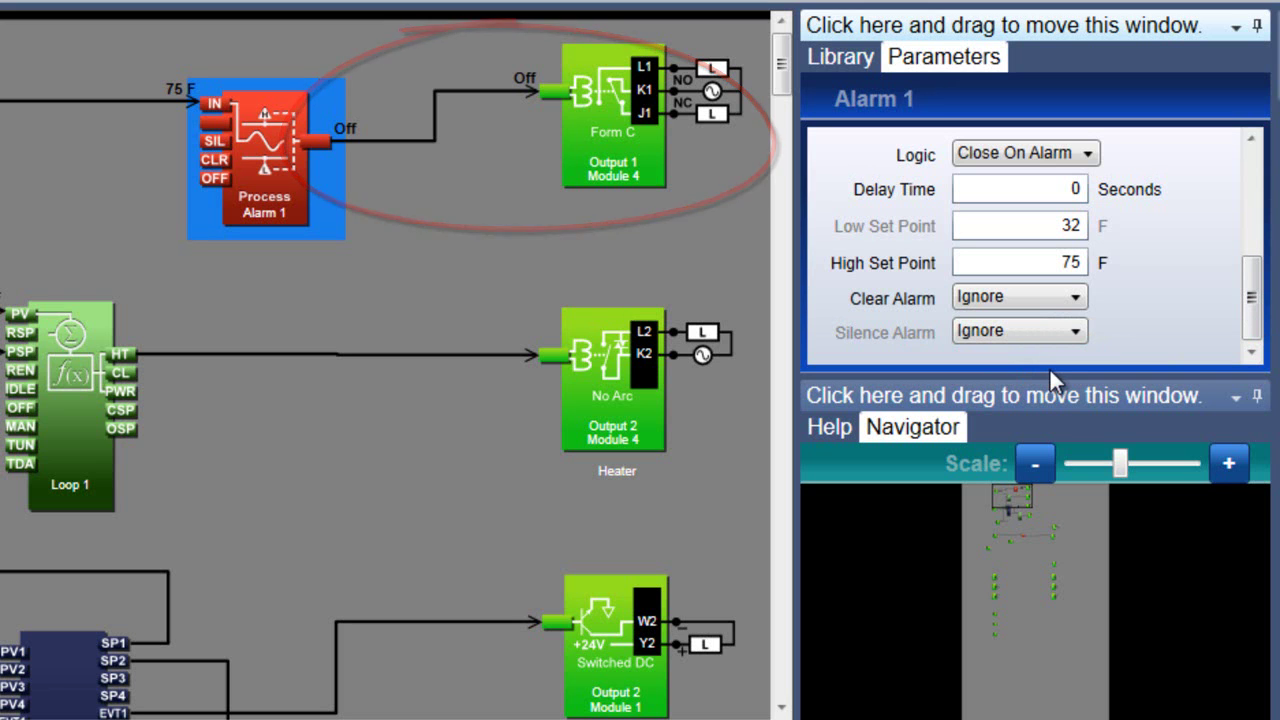
pyautogui.click(1077, 305)
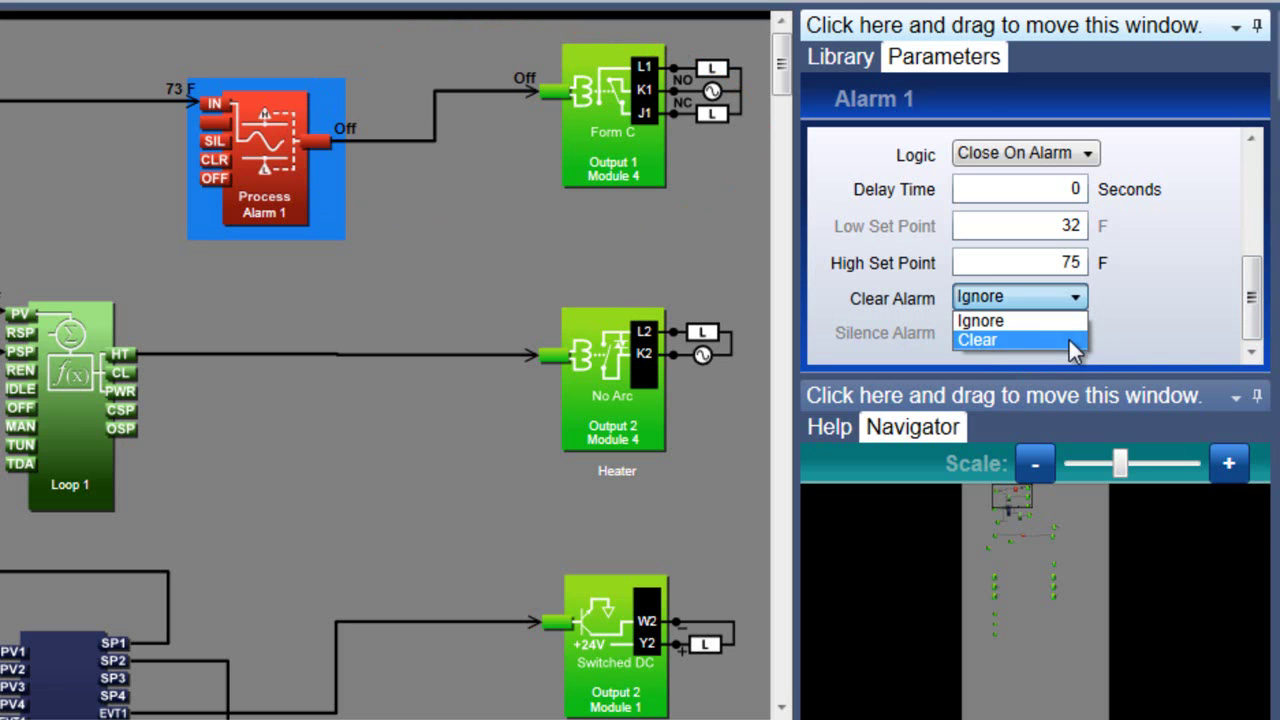
pyautogui.click(1074, 342)
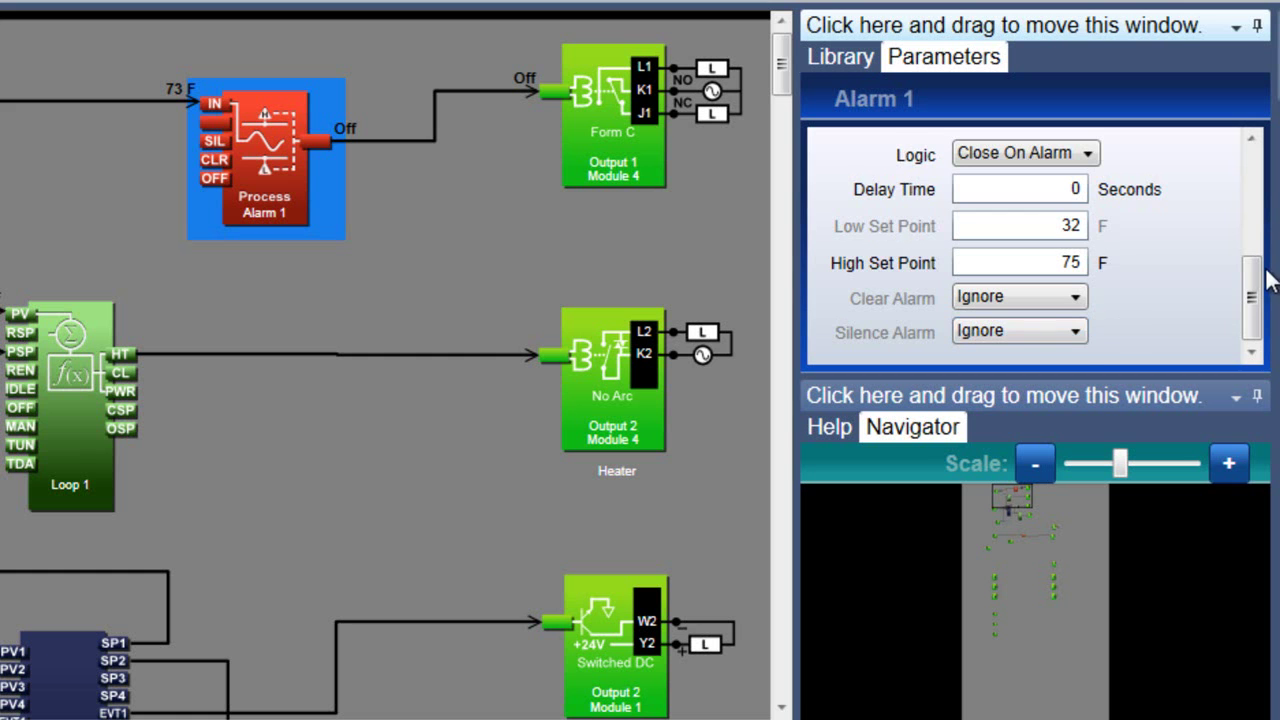
# Change Alarm 1's Hysteresis from 1 to 3 F.
pyautogui.moveTo(1255, 280); pyautogui.dragTo(1262, 186)
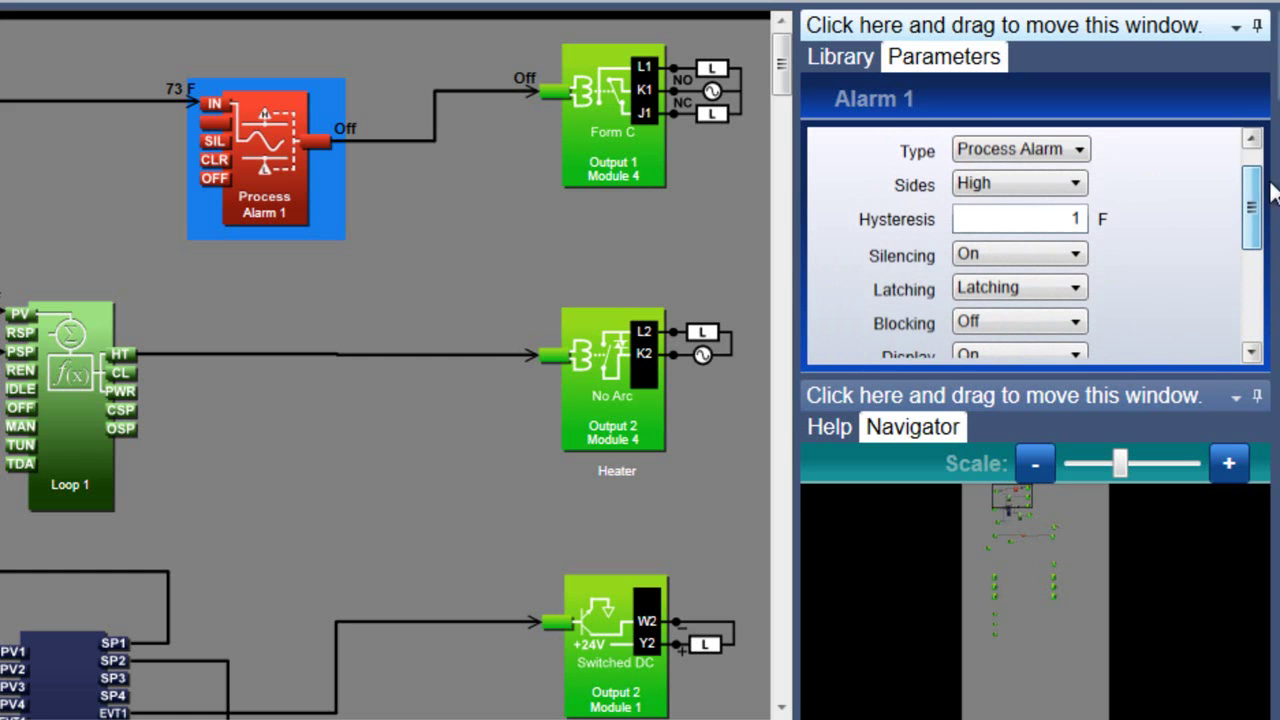
pyautogui.doubleClick(1075, 218)
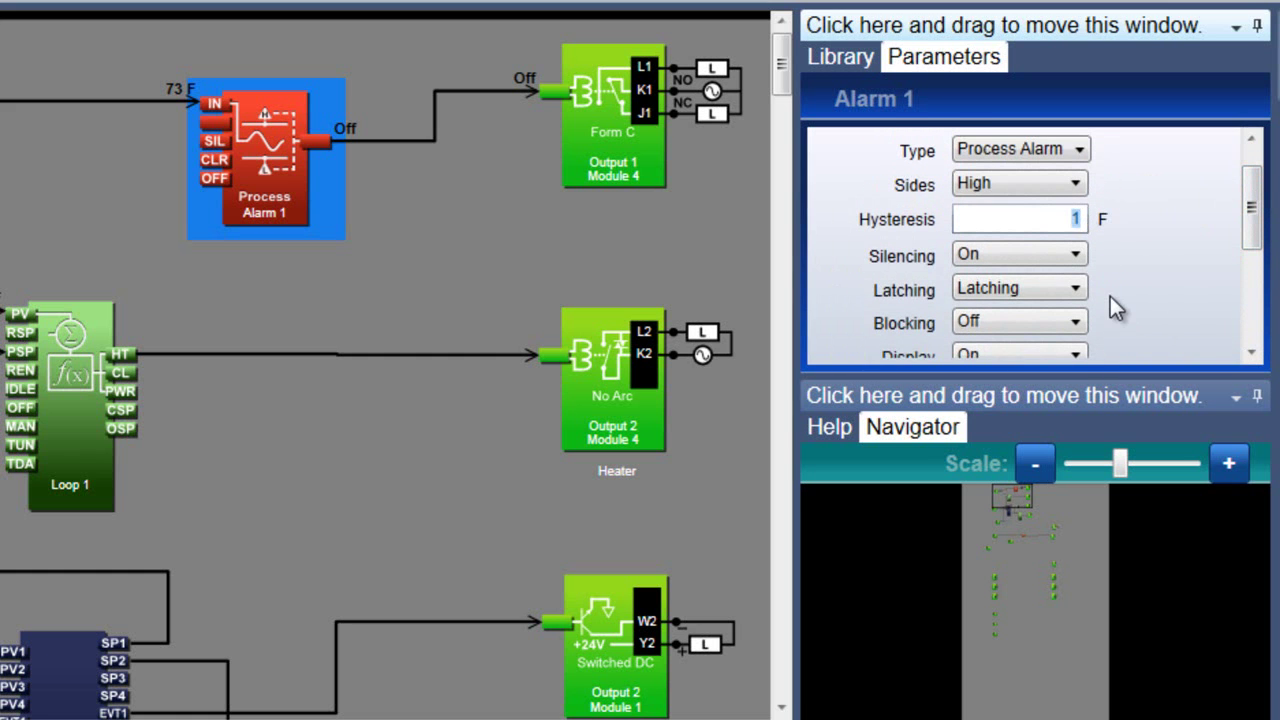
pyautogui.write('3')
pyautogui.moveTo(1257, 243); pyautogui.dragTo(1273, 325)
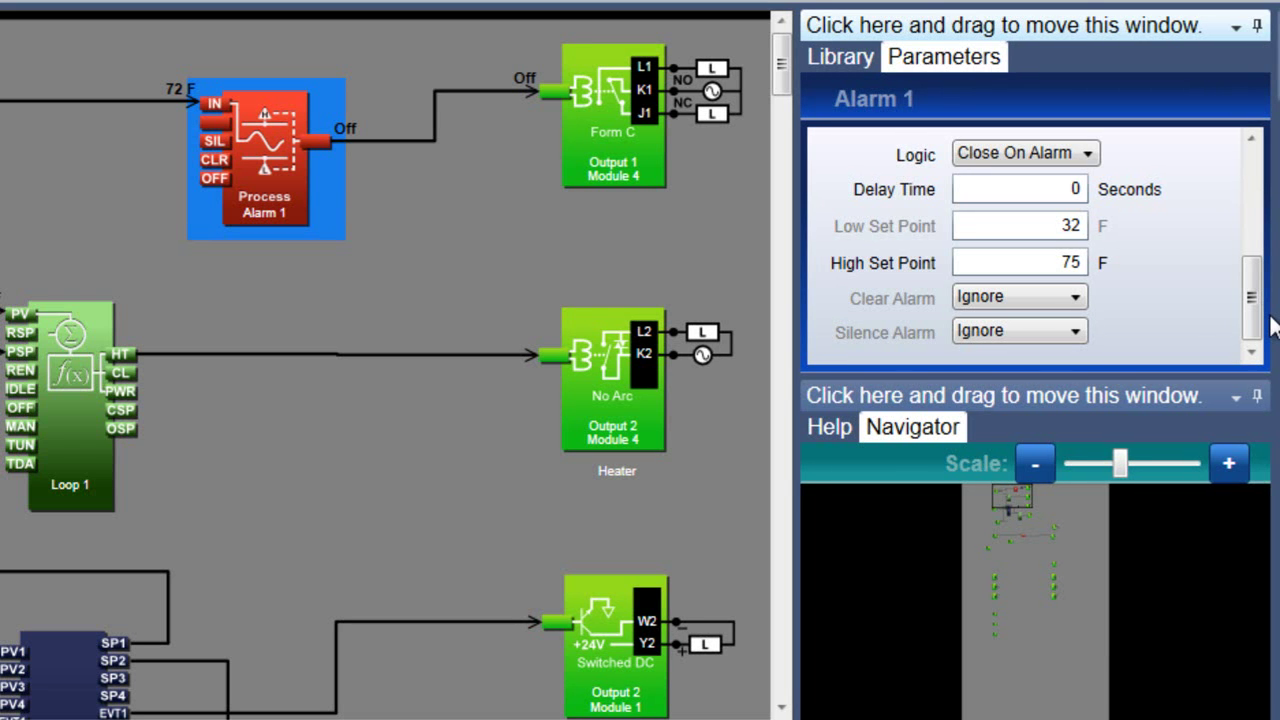
# Switch Alarm 1's Type from Process Alarm to Deviation Alarm.
pyautogui.moveTo(1252, 300); pyautogui.dragTo(1248, 178)
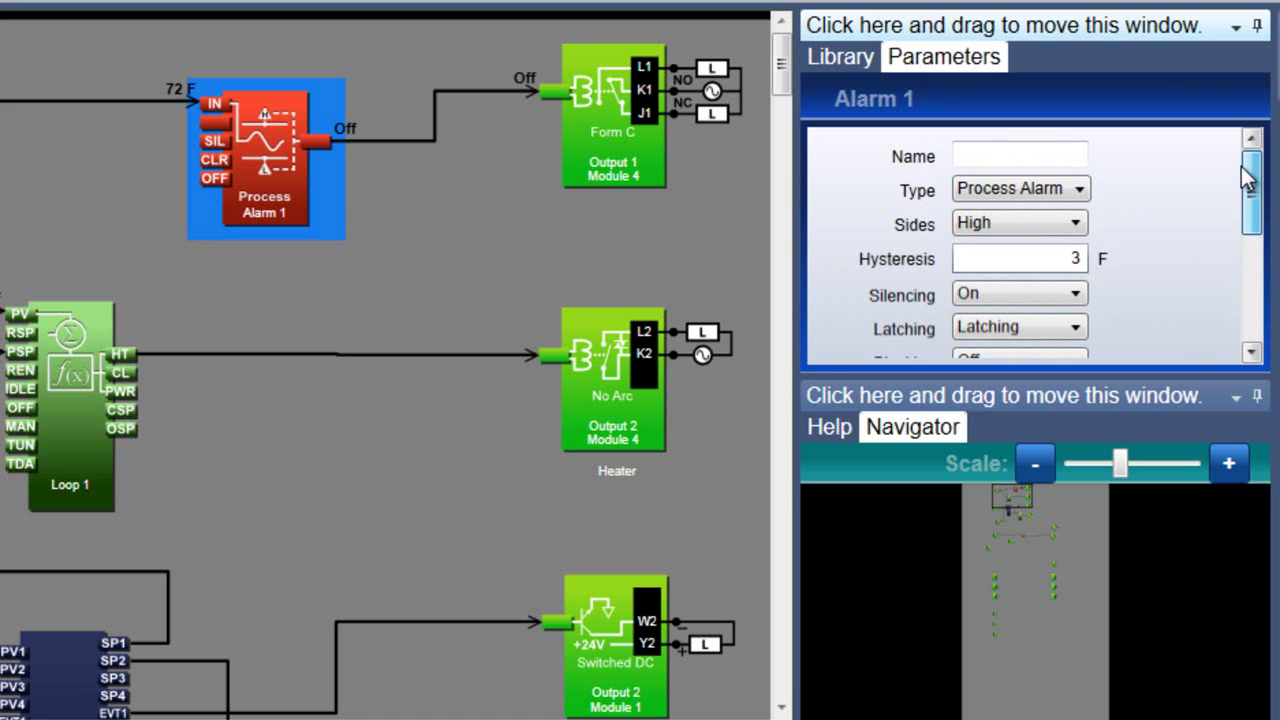
pyautogui.click(1079, 189)
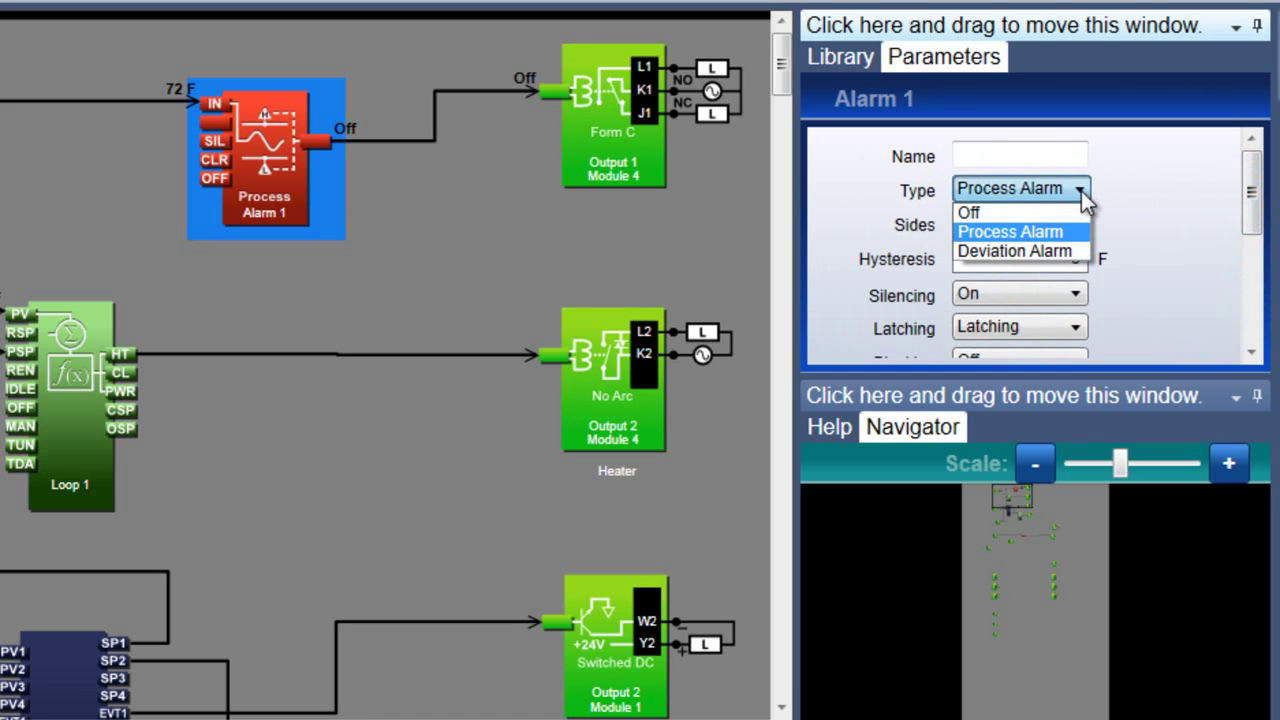
pyautogui.click(1066, 252)
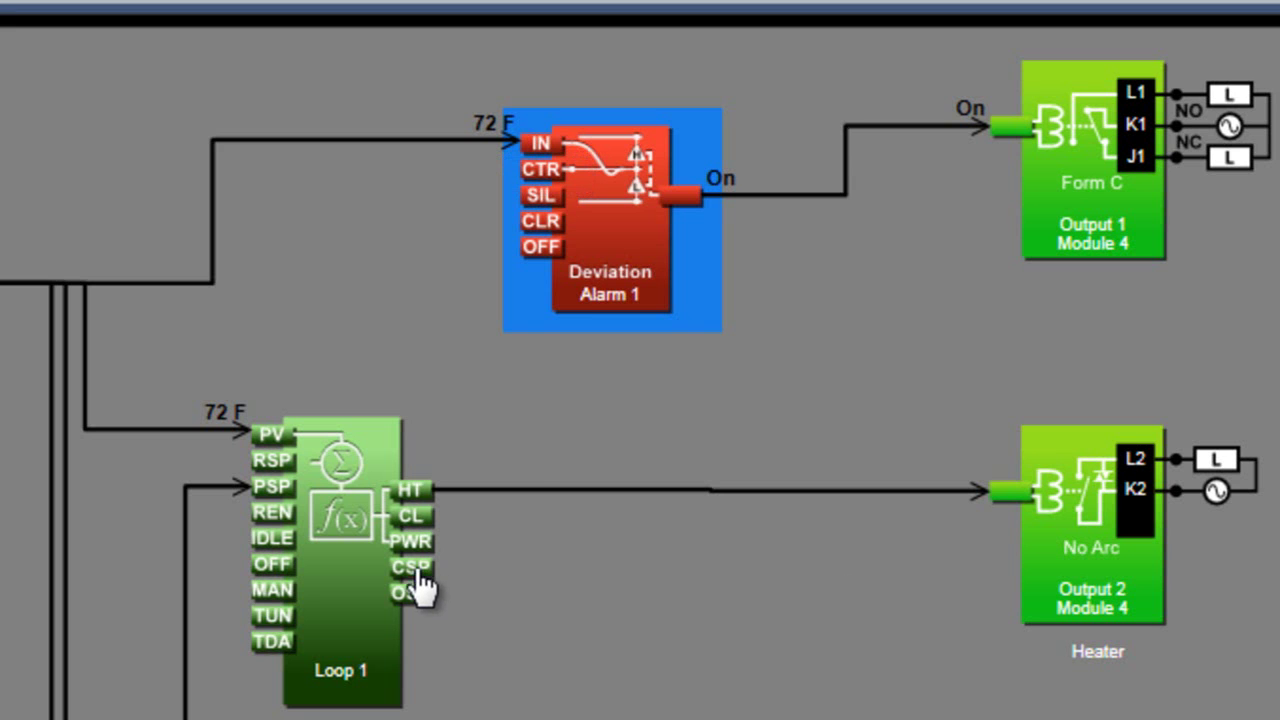
# Wire Loop 1's CSP into the alarm's CTR input and set High Set Point to 5 F.
pyautogui.moveTo(419, 575); pyautogui.dragTo(544, 162)
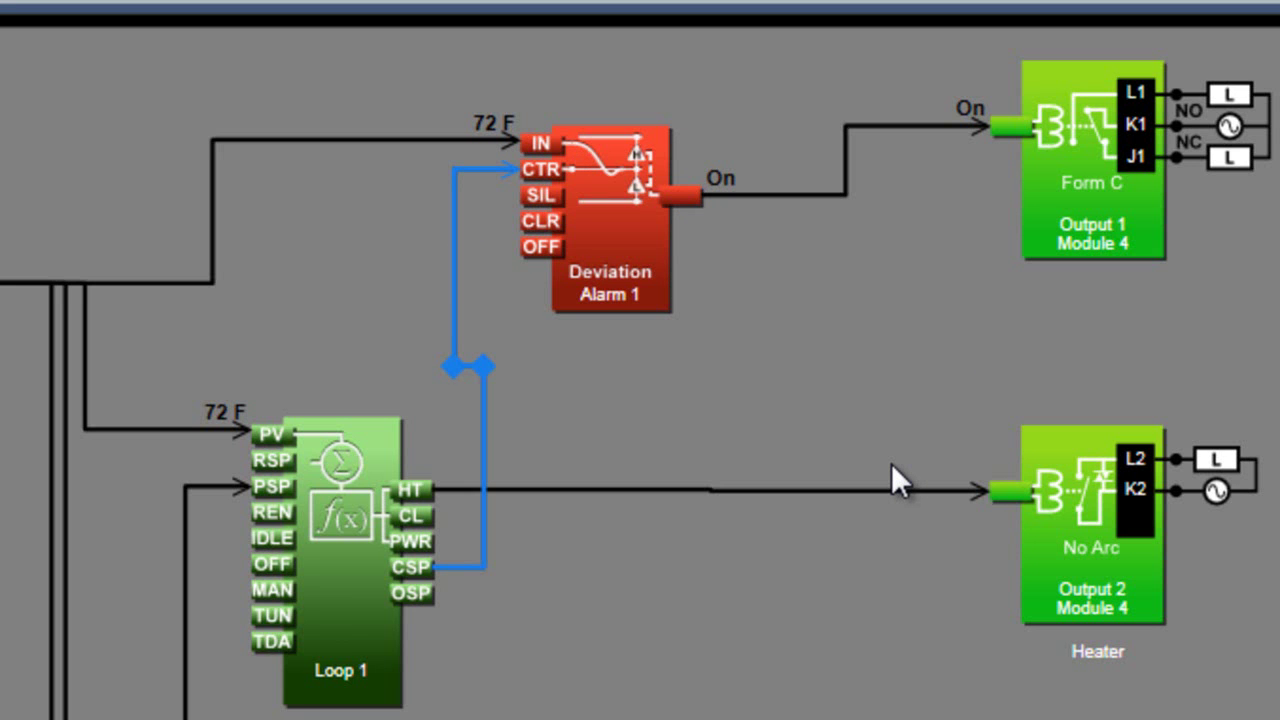
pyautogui.click(612, 300)
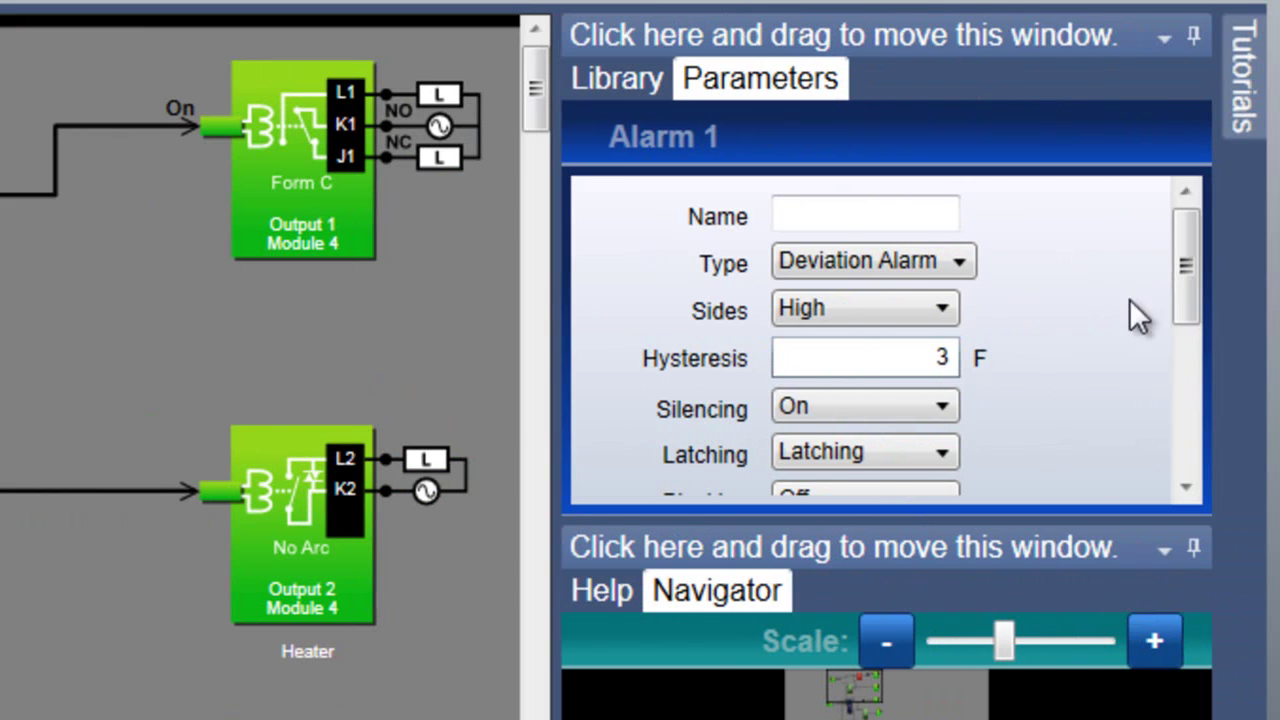
pyautogui.moveTo(1191, 294); pyautogui.dragTo(1223, 486)
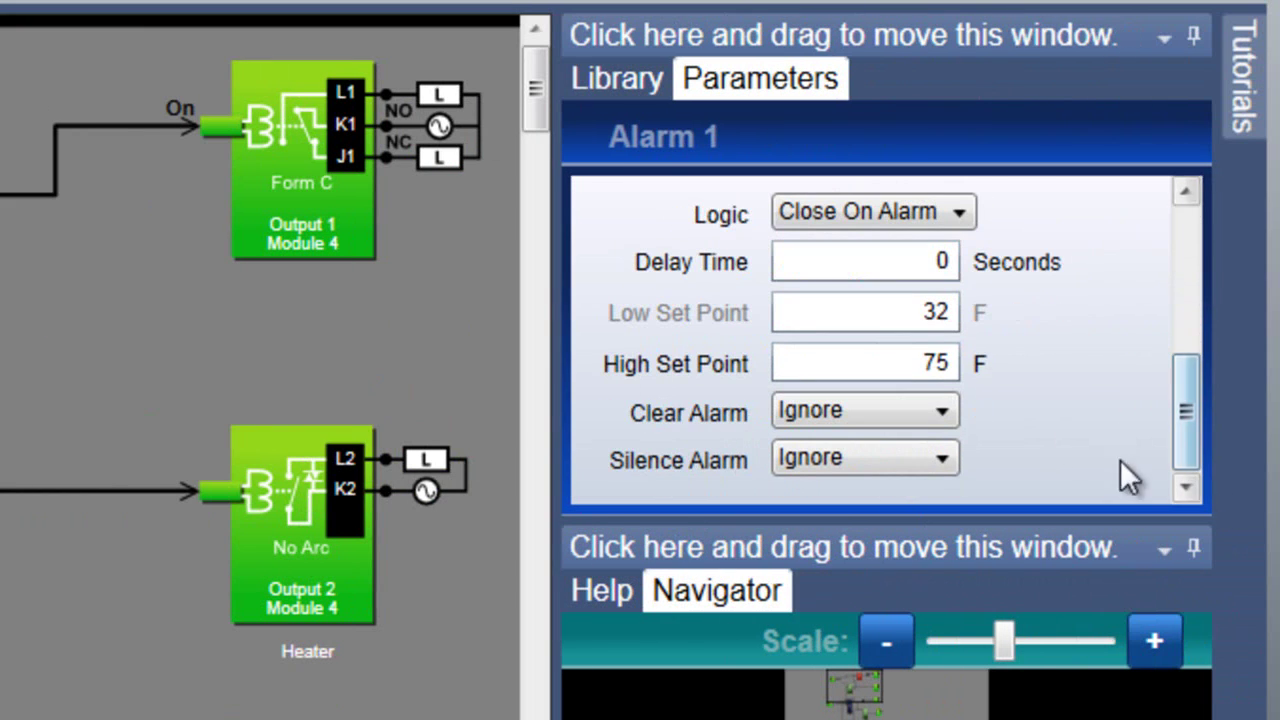
pyautogui.moveTo(928, 363); pyautogui.dragTo(986, 363)
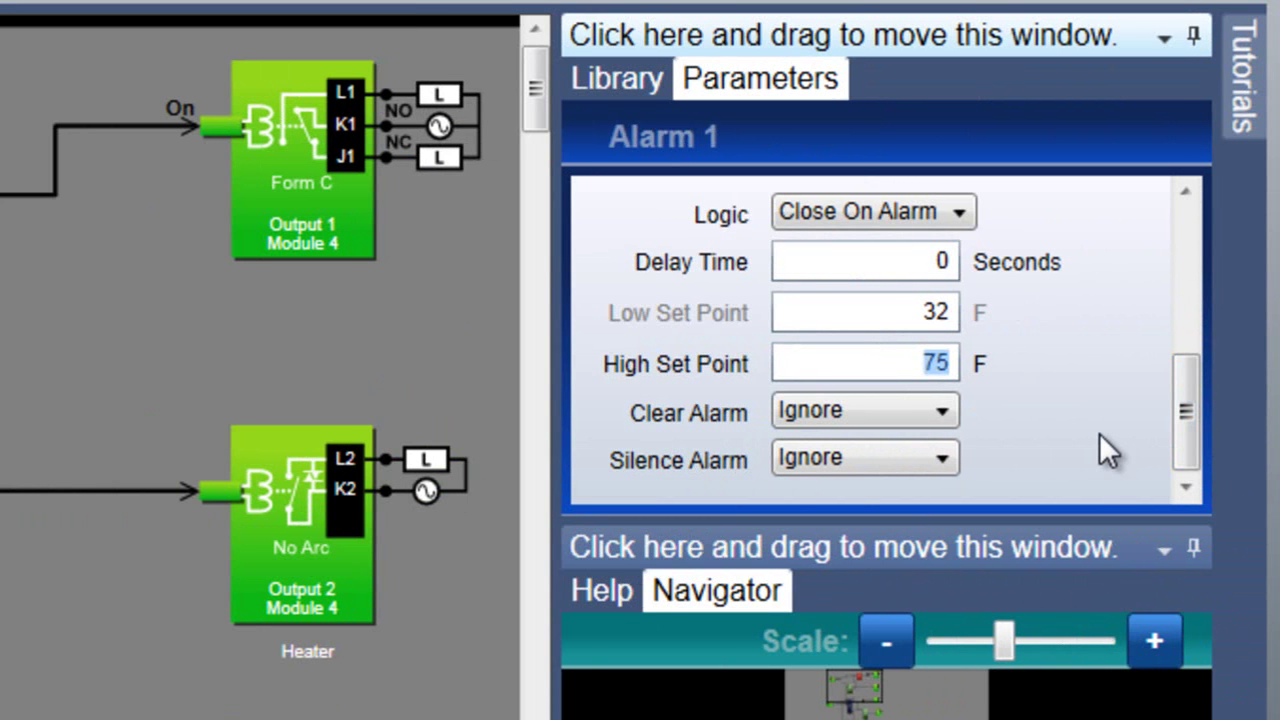
pyautogui.write('5')
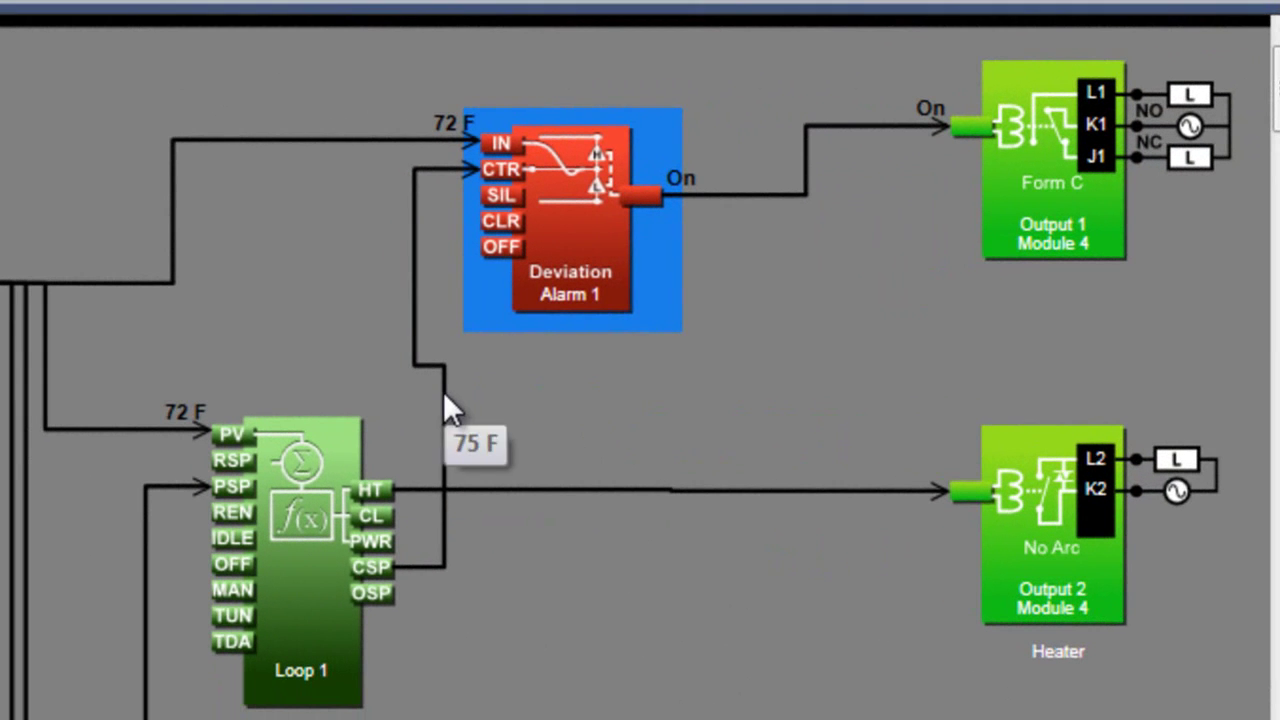
# Show live values on the CSP setpoint wire and set Deviation Alarm 1's Clear Alarm to Clear.
pyautogui.rightClick(445, 391)
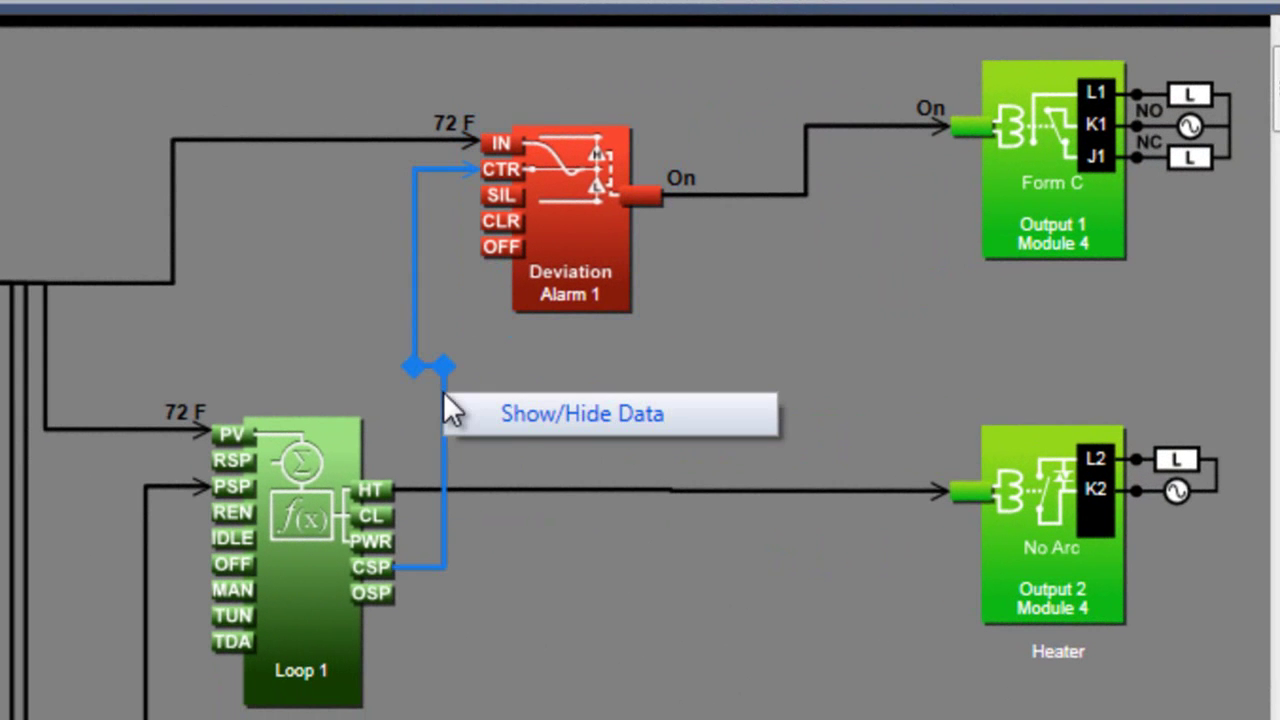
pyautogui.click(511, 413)
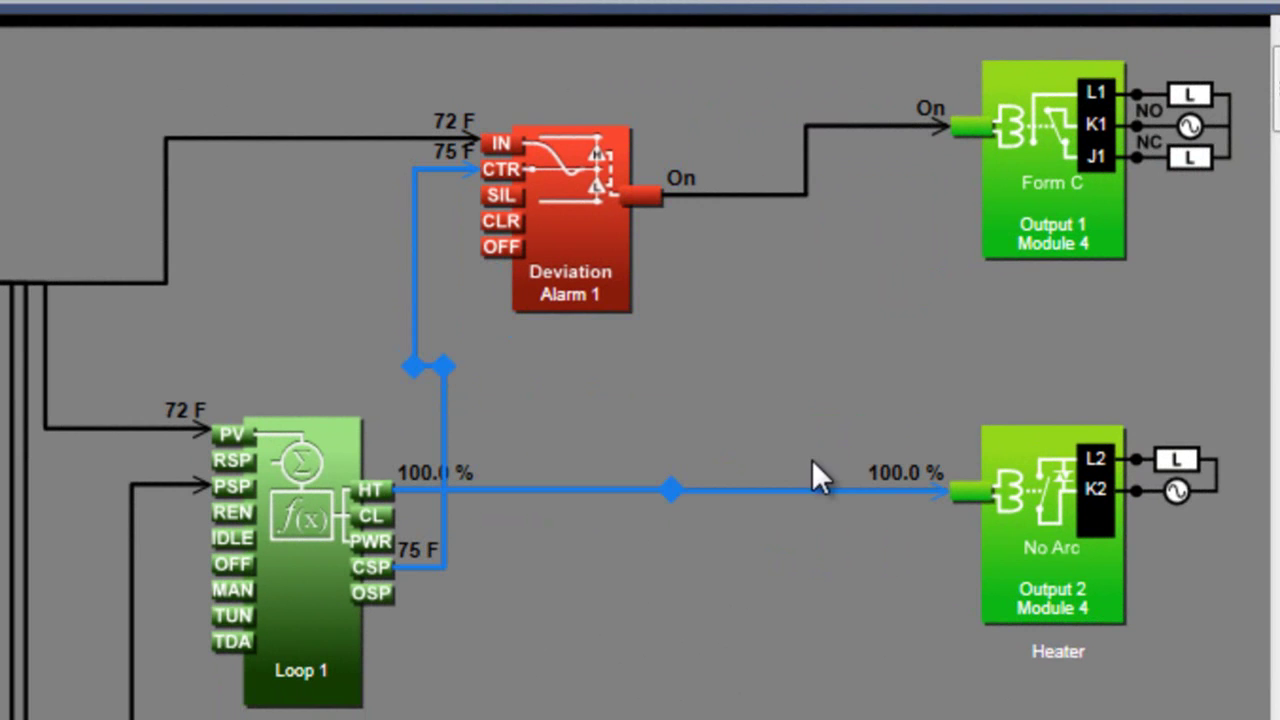
pyautogui.click(607, 230)
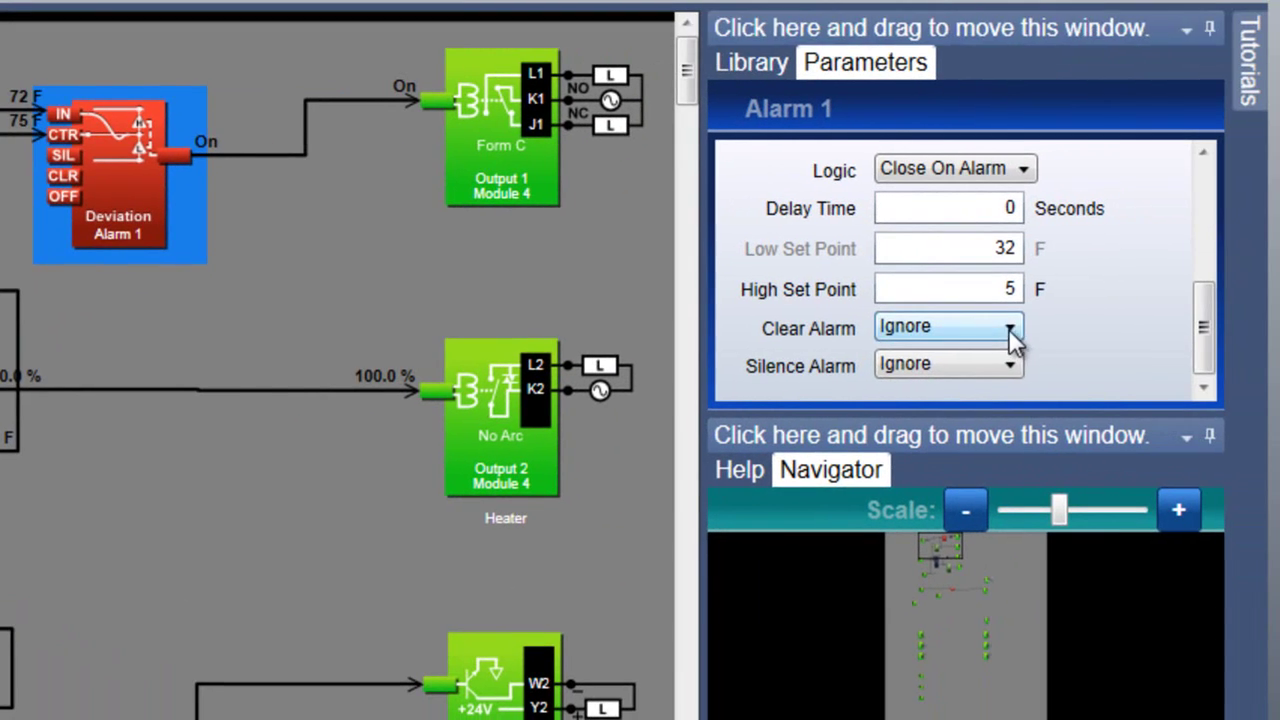
pyautogui.click(1010, 327)
pyautogui.click(998, 372)
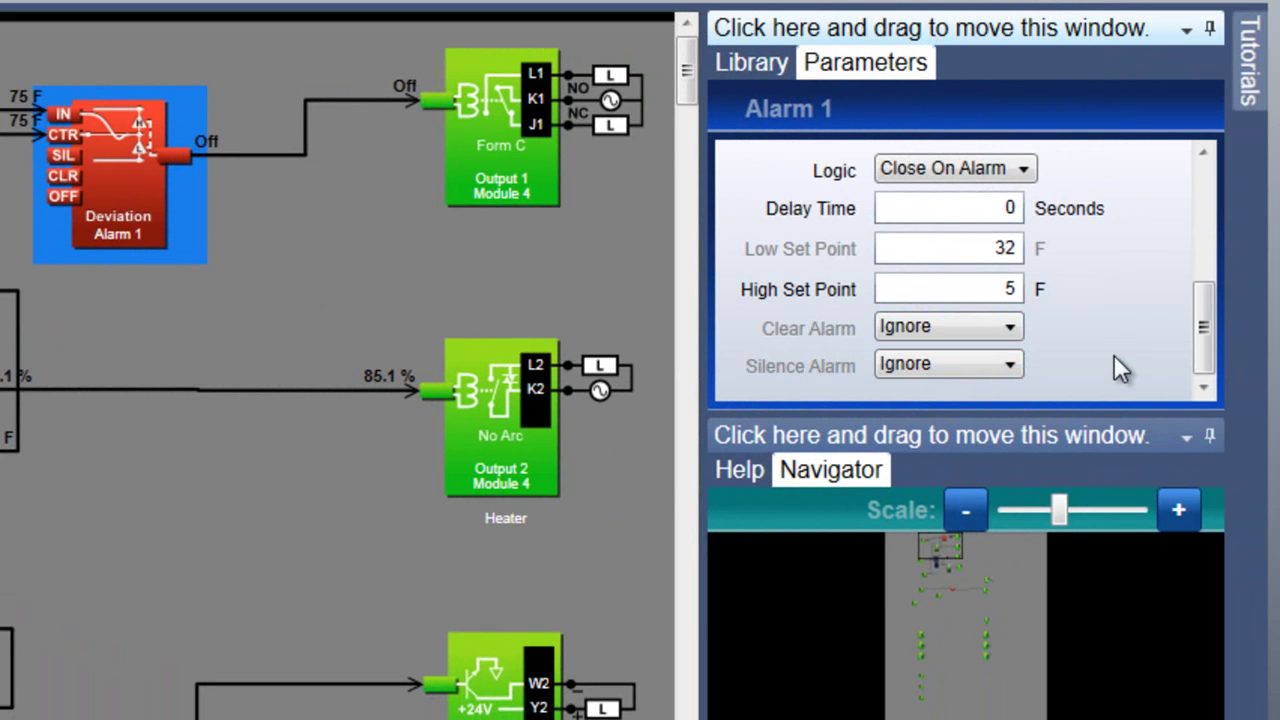
# Set Alarm 1's Blocking option to Both in the Parameters list.
pyautogui.moveTo(1203, 332); pyautogui.dragTo(1210, 272)
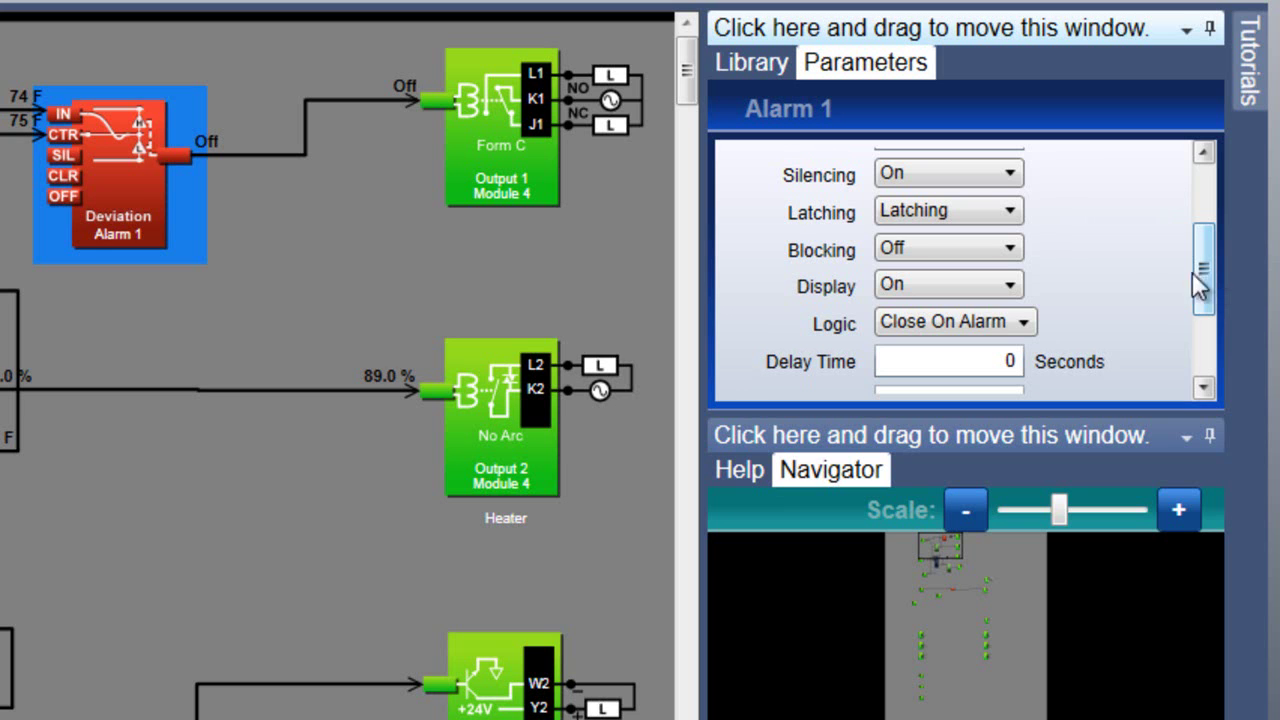
pyautogui.click(1010, 249)
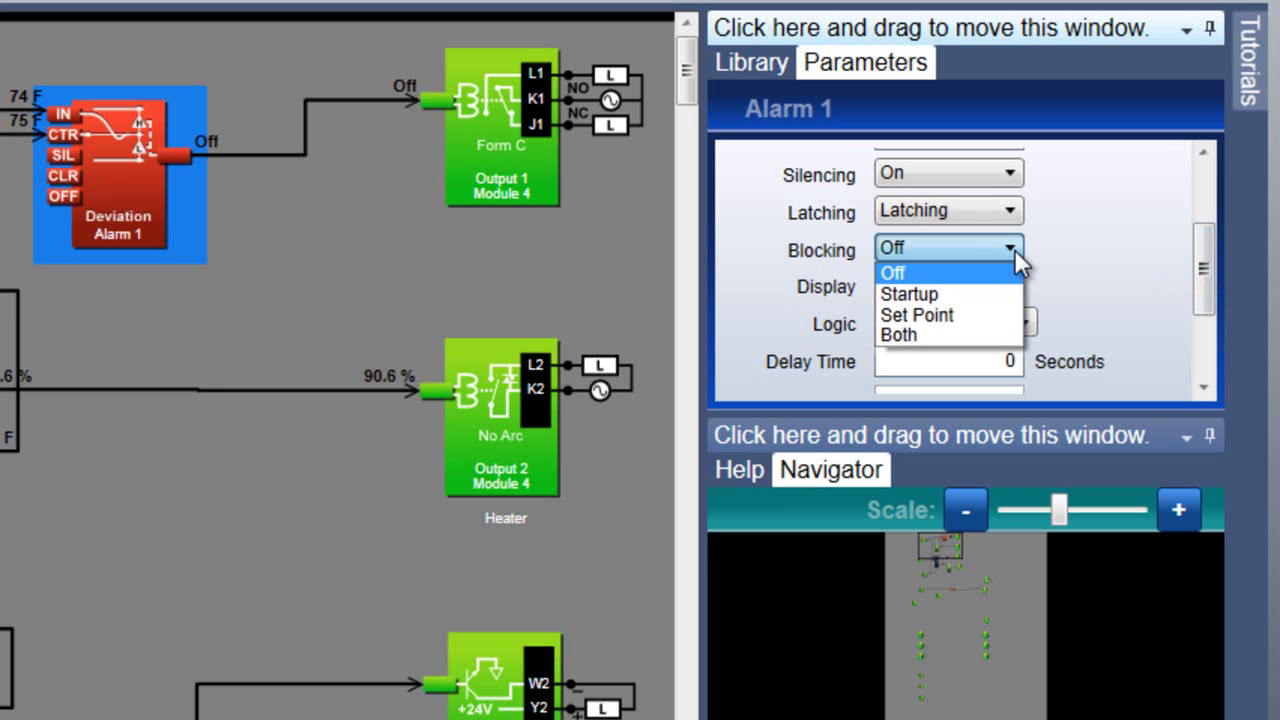
pyautogui.click(971, 335)
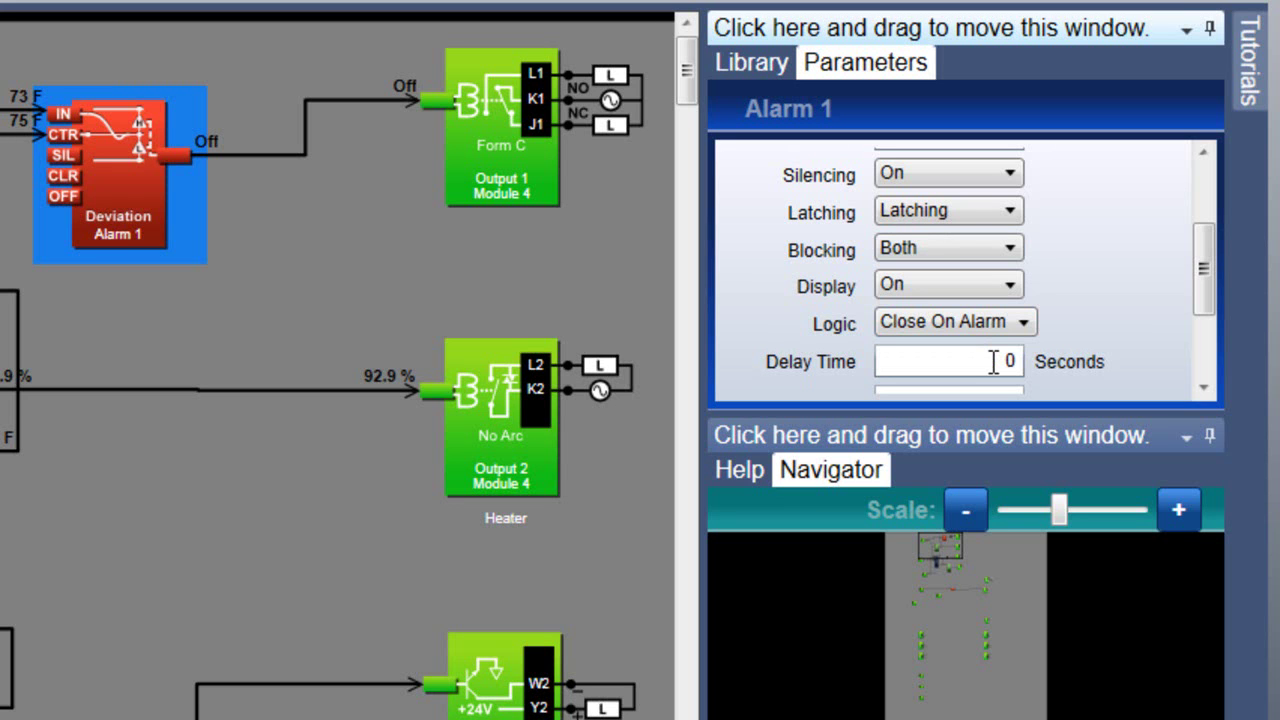
# Enter 5 seconds as Alarm 1's Delay Time.
pyautogui.click(993, 361)
pyautogui.write('5')
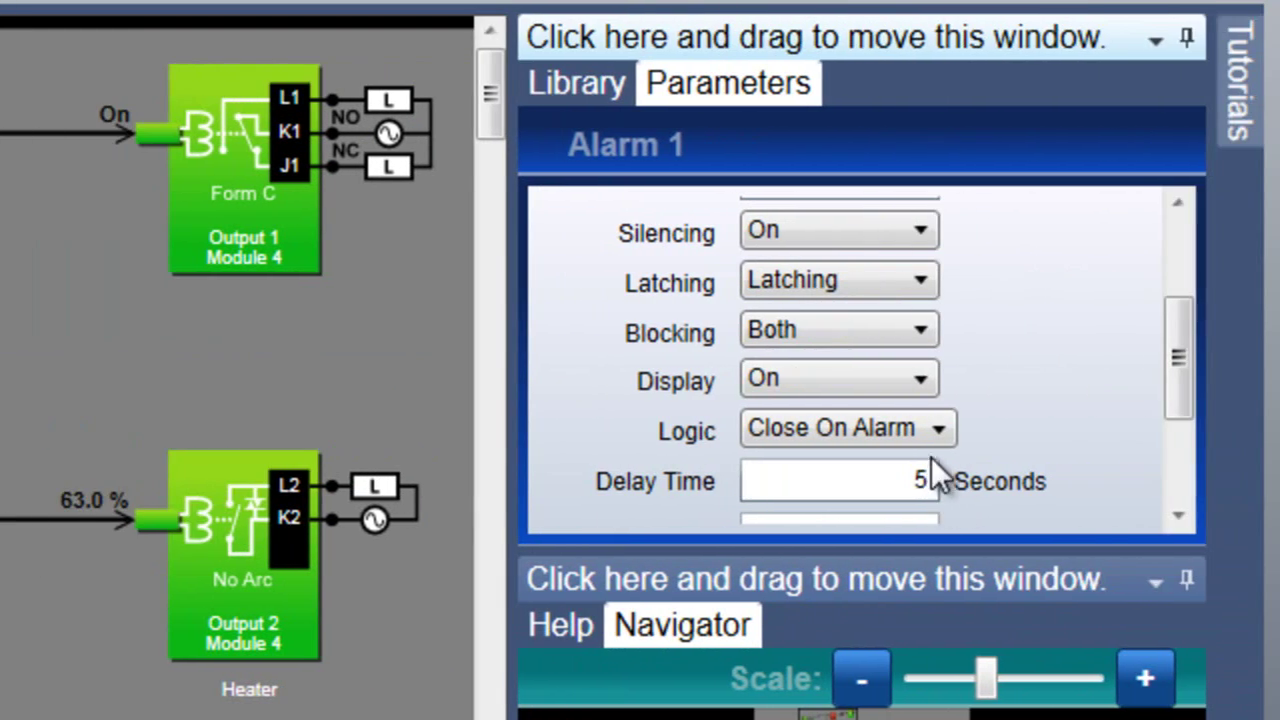
pyautogui.click(933, 431)
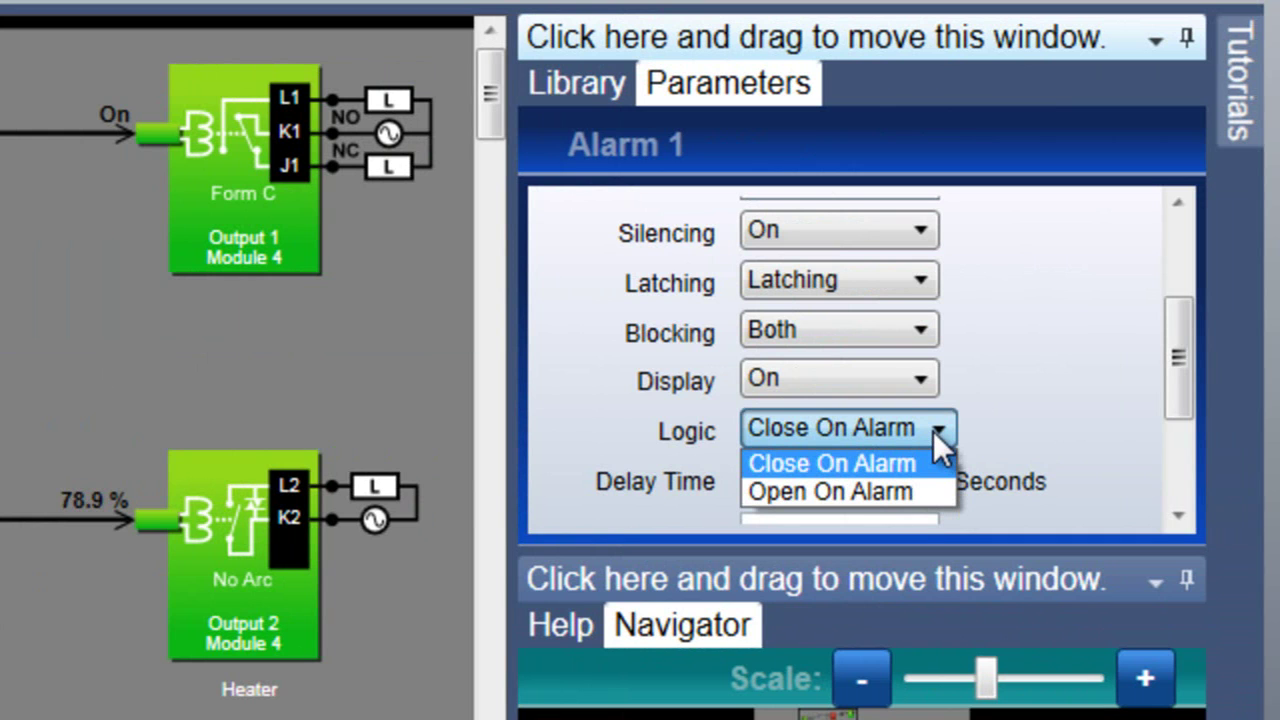
pyautogui.click(933, 431)
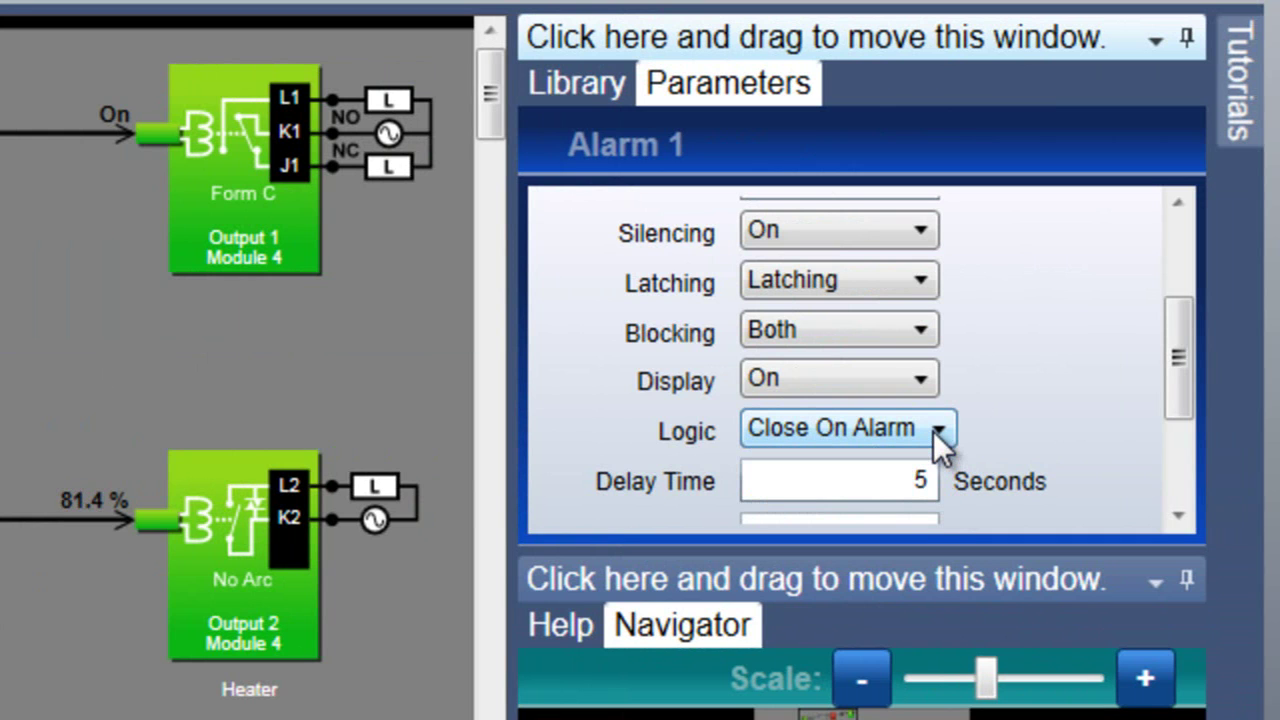
pyautogui.click(919, 381)
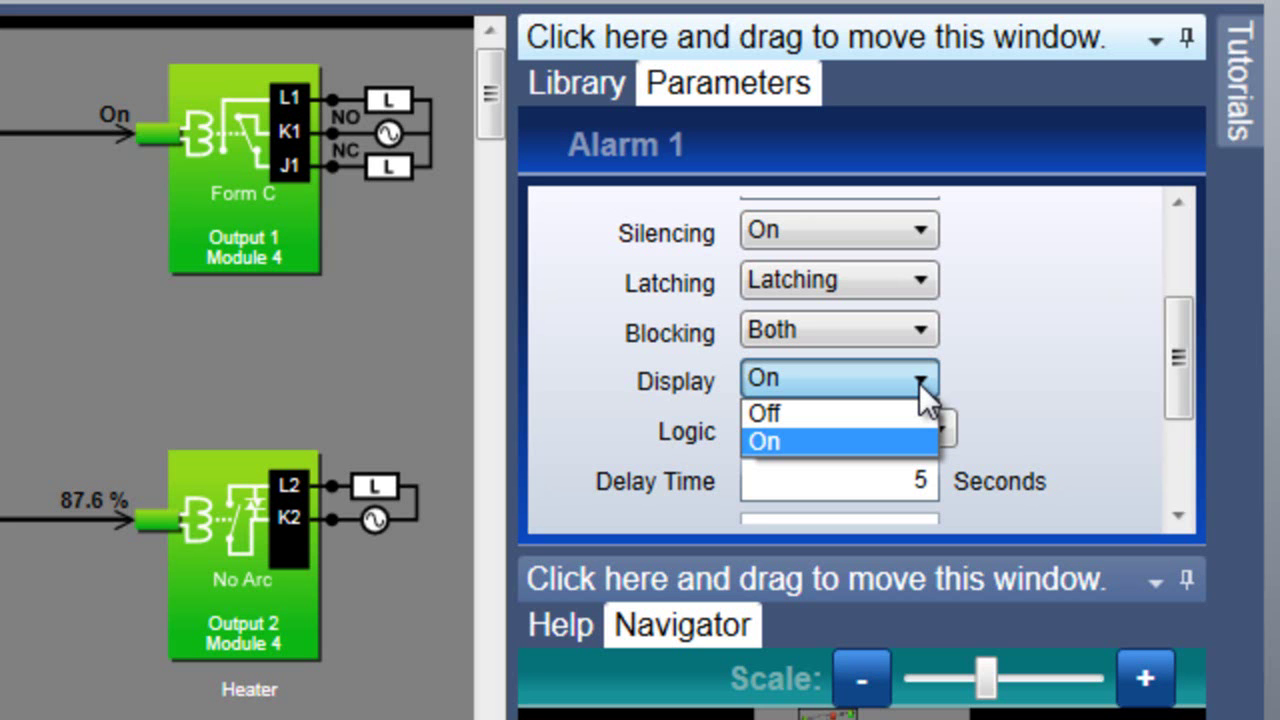
pyautogui.click(919, 383)
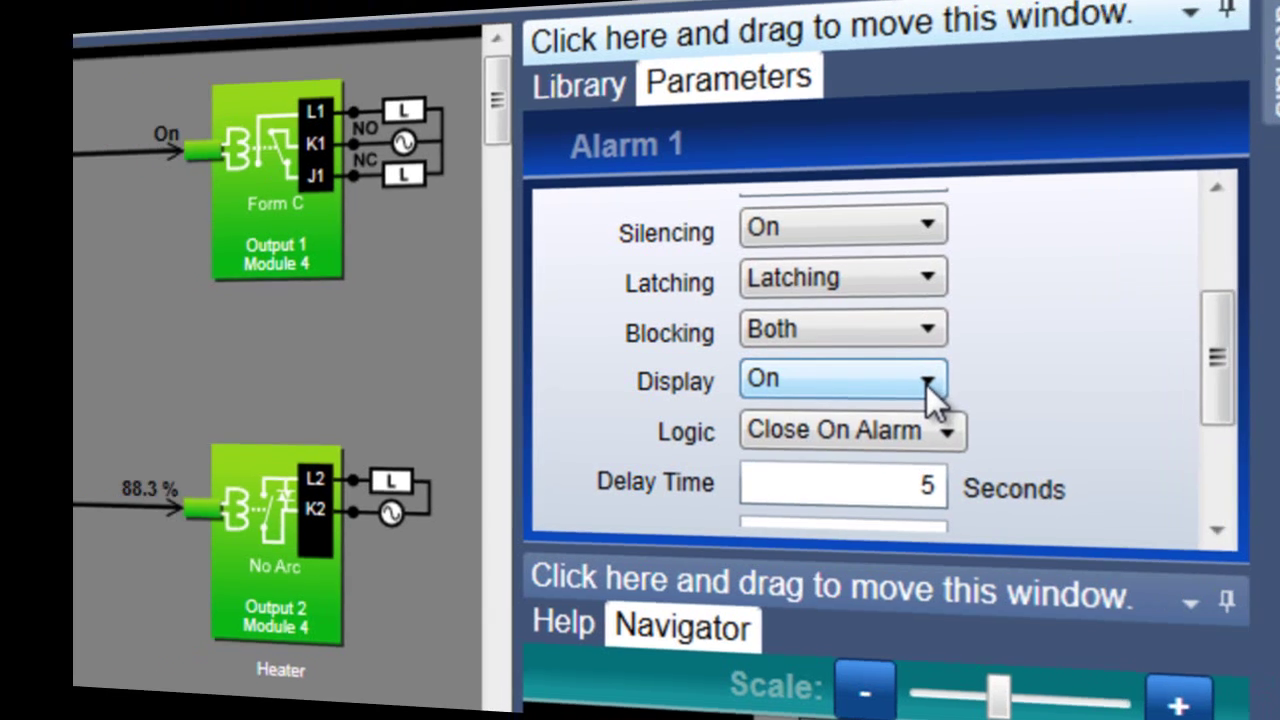